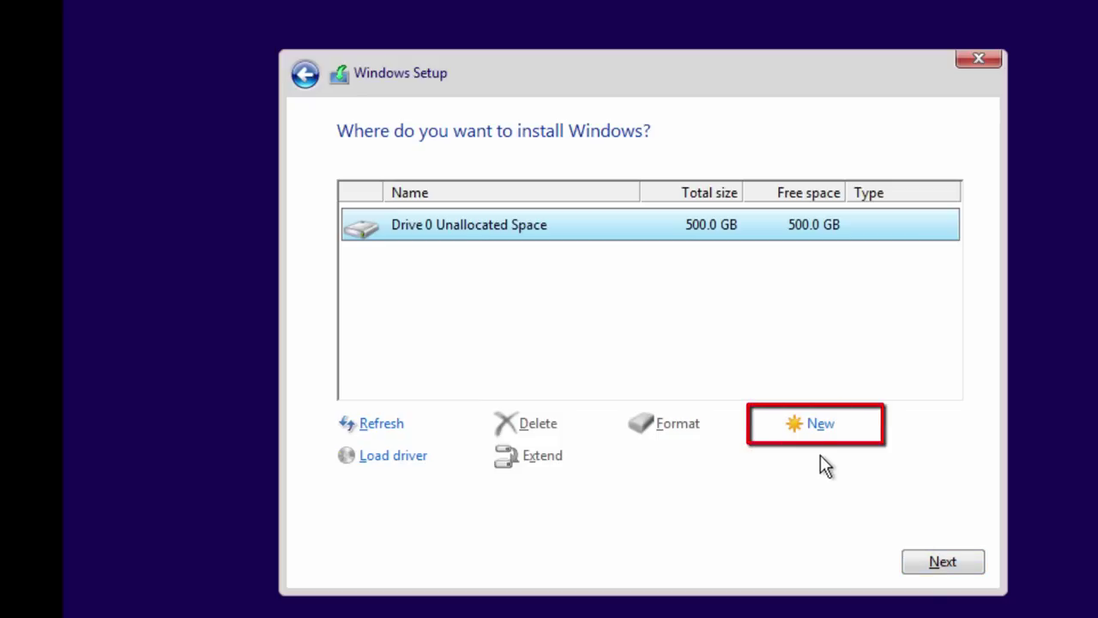
Create a 50000 MB partition in Drive 0's unallocated space and accept the additional system partitions.
left_click(820, 433)
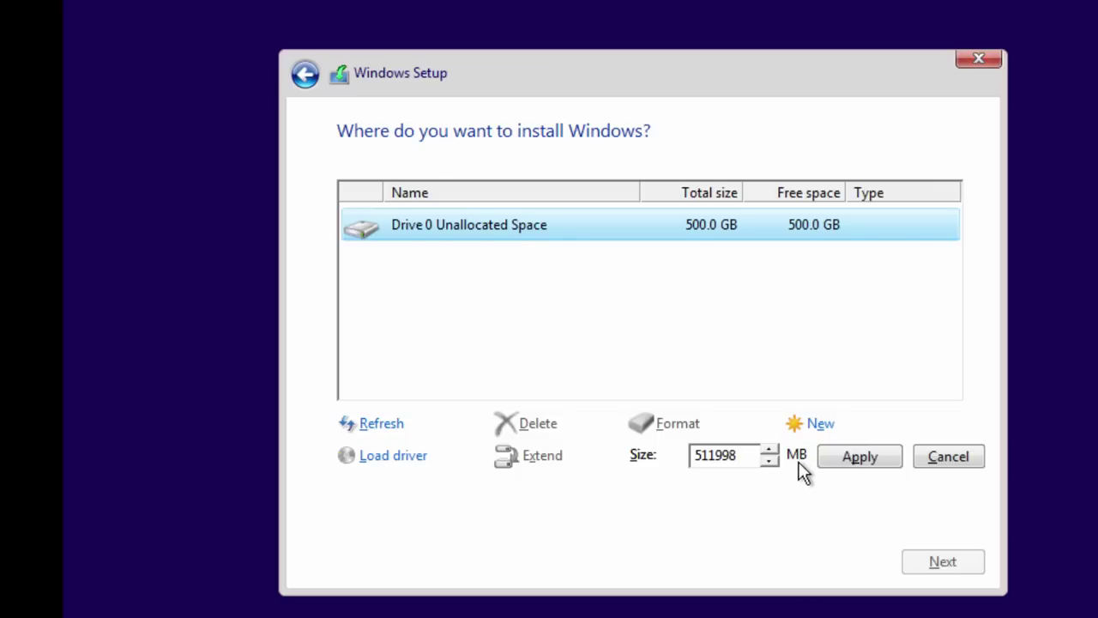
left_click_drag(747, 456, 658, 453)
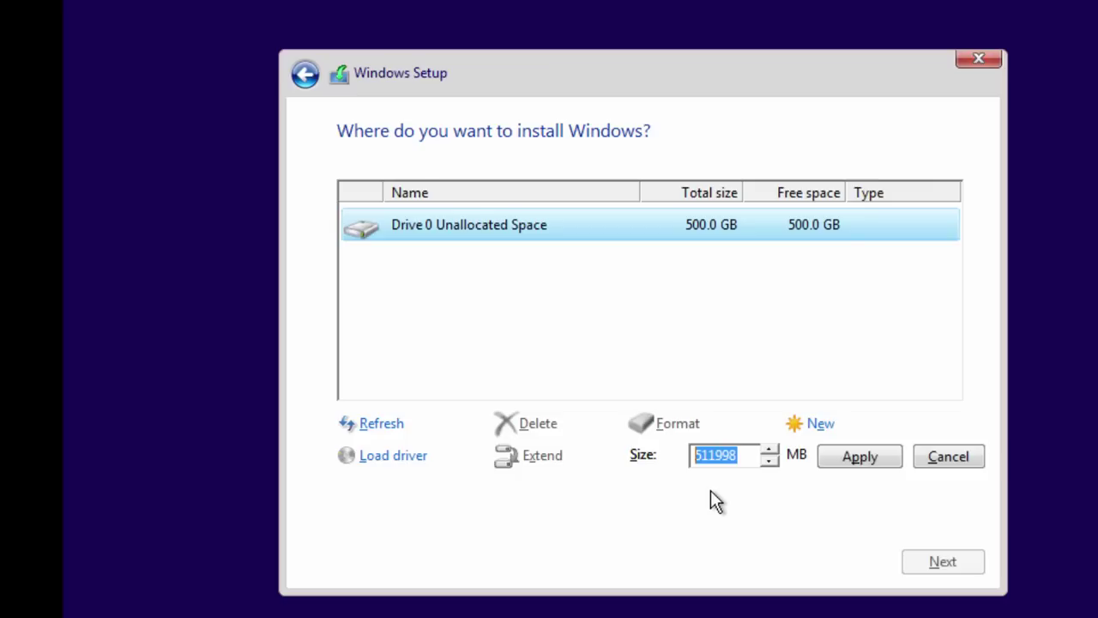
type("50000")
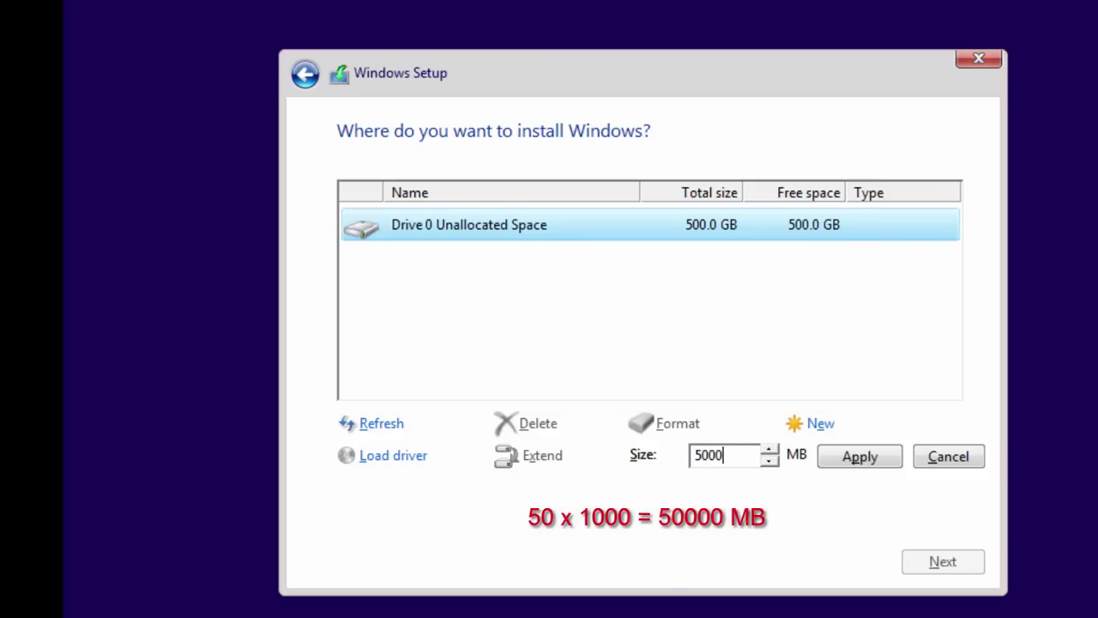
left_click(841, 461)
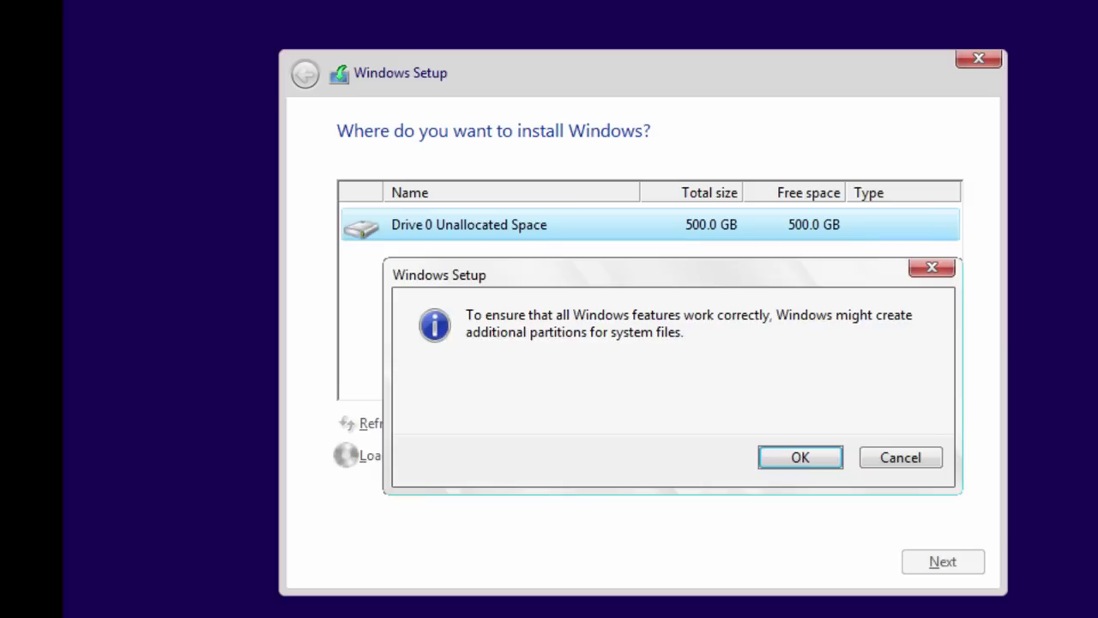
left_click(814, 467)
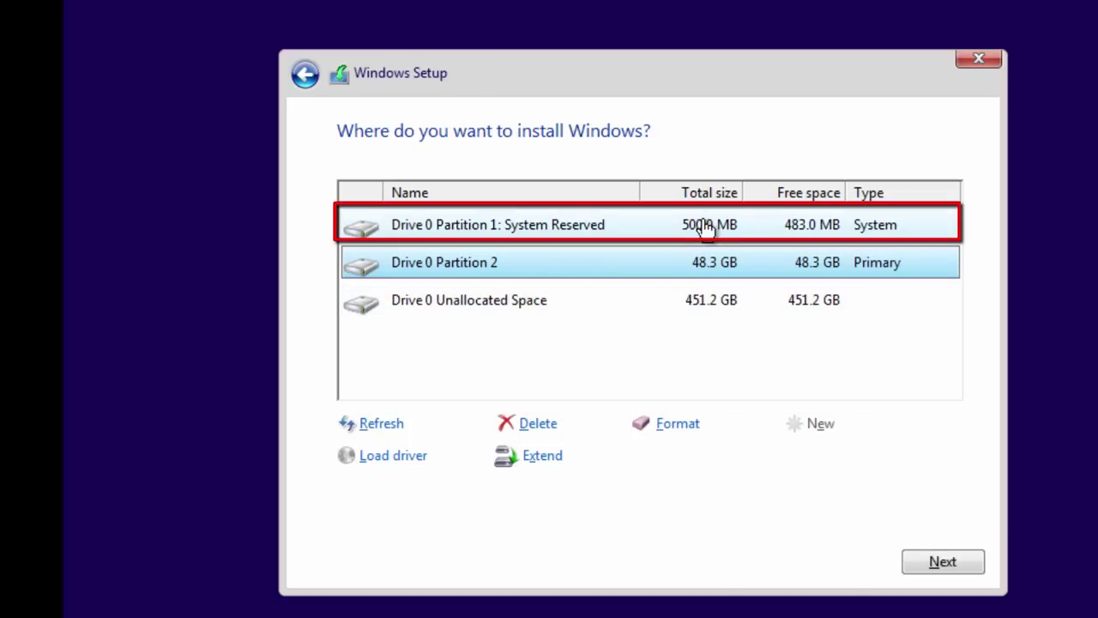
Extend Drive 0 Partition 2 to 70000 MB and accept the confirmation.
left_click(703, 228)
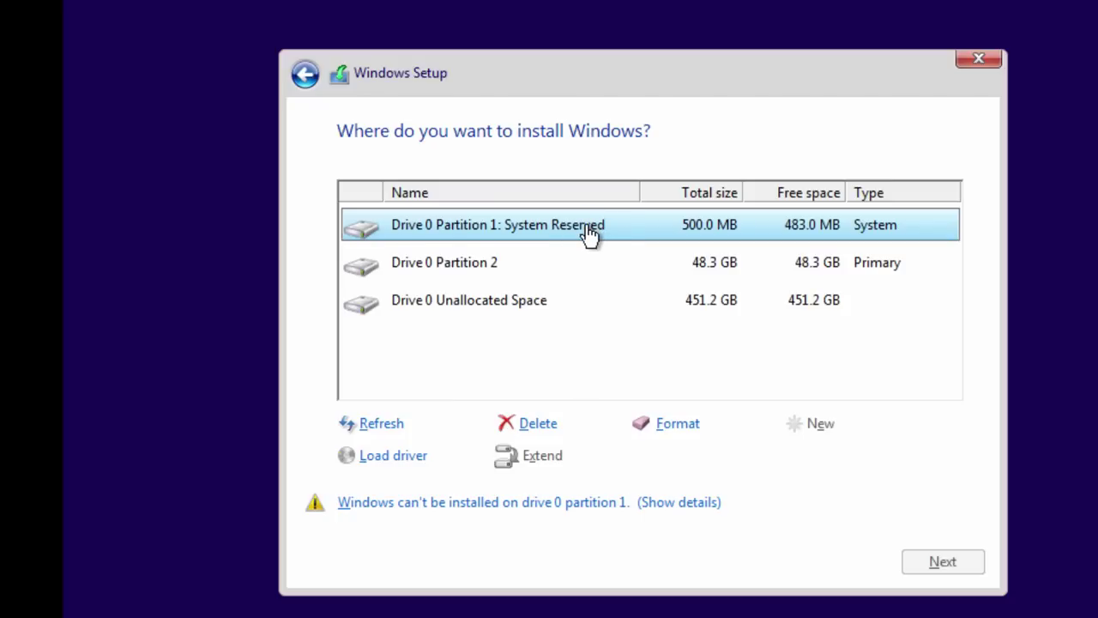
left_click(582, 264)
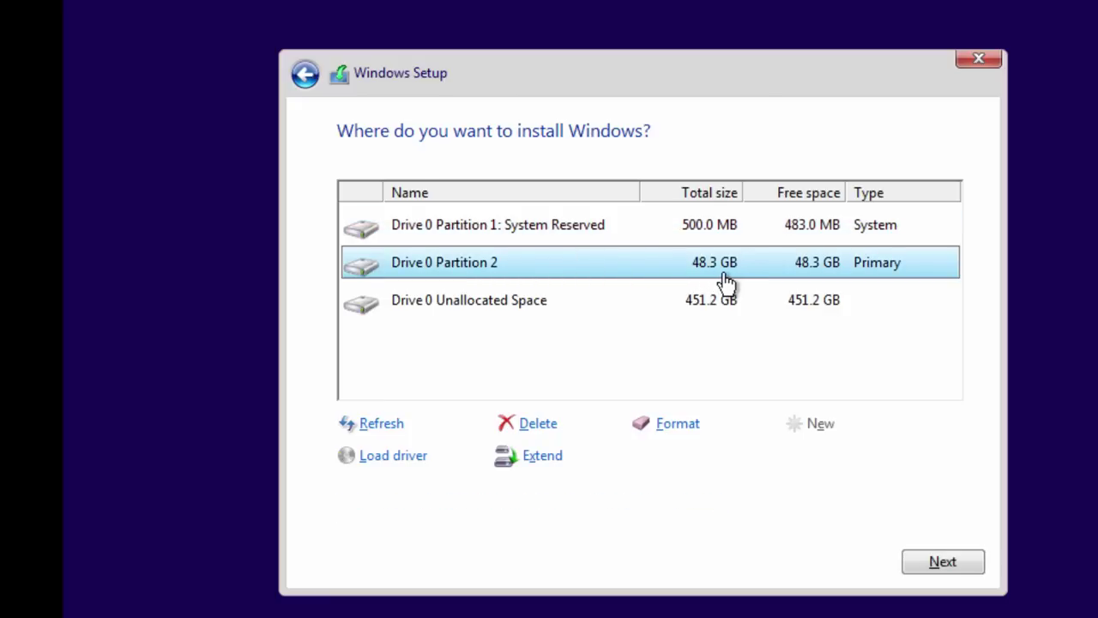
left_click(533, 461)
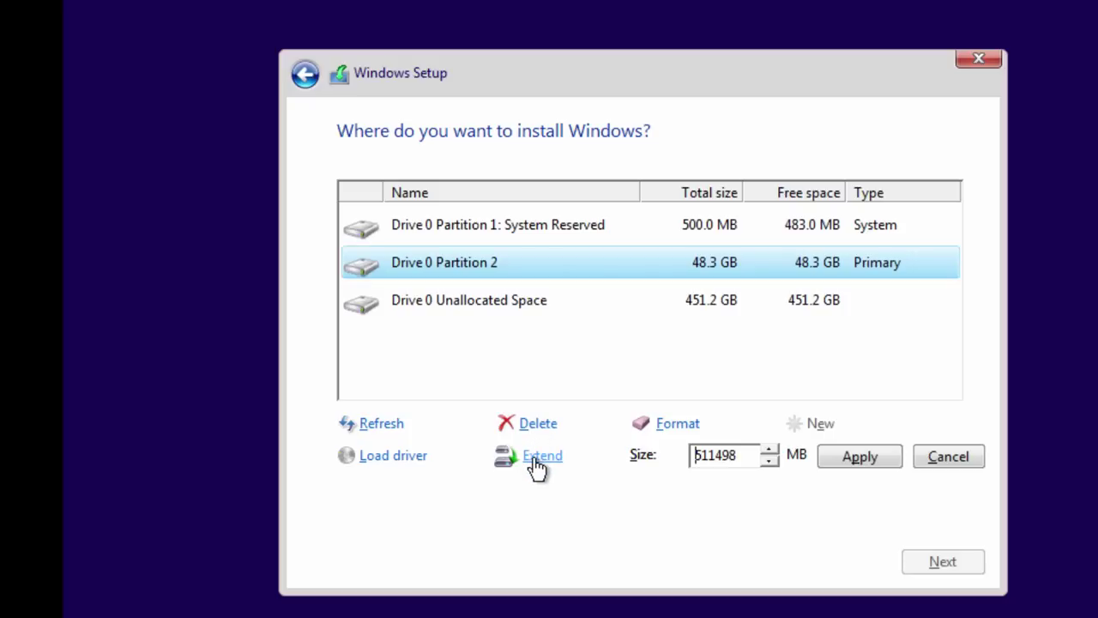
double_click(747, 460)
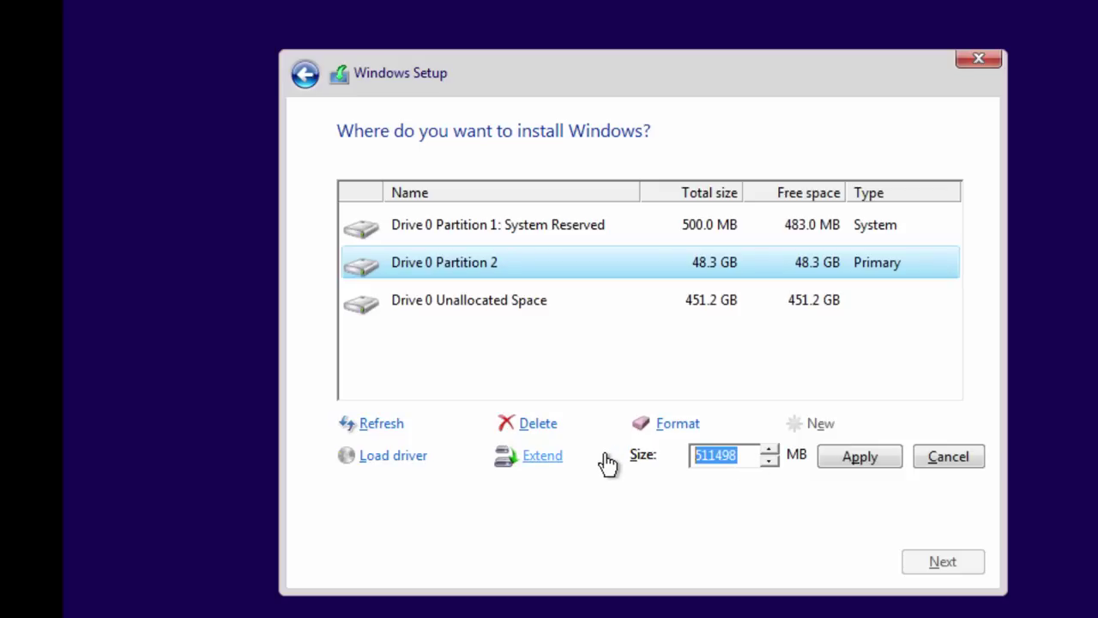
type("70000")
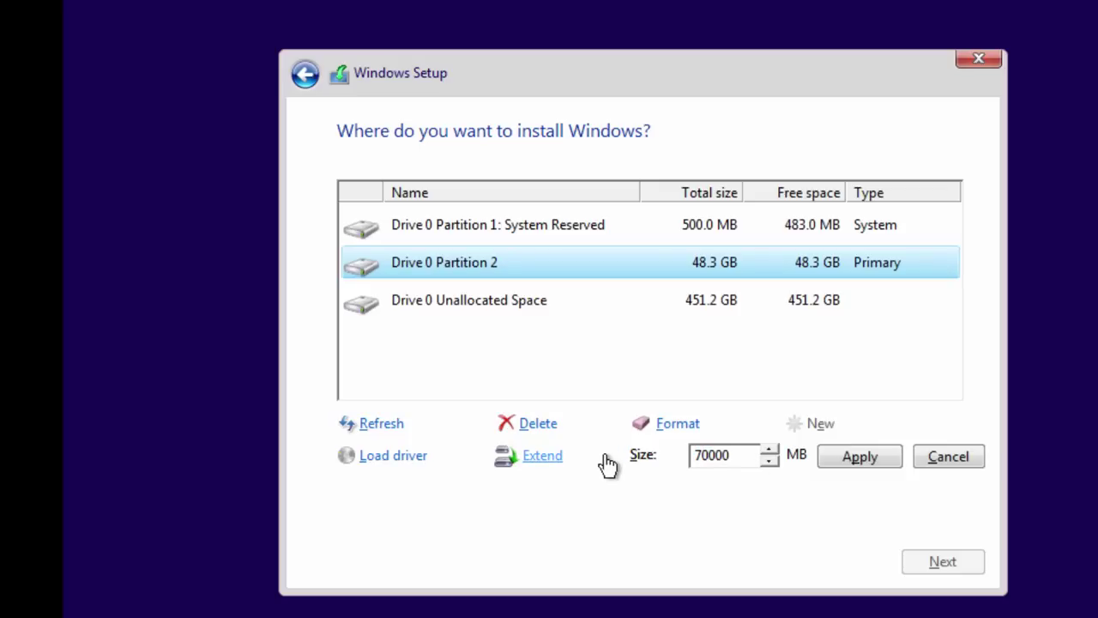
left_click(840, 468)
left_click(797, 459)
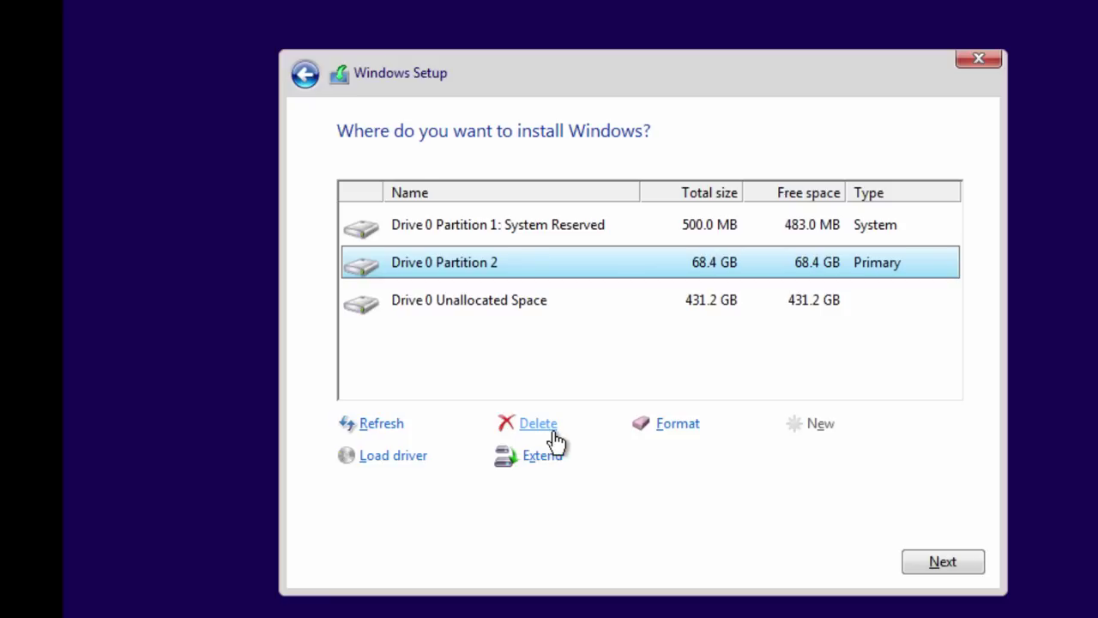
Create a 10000 MB partition in the unallocated space that follows Drive 0 Partition 2.
left_click(588, 324)
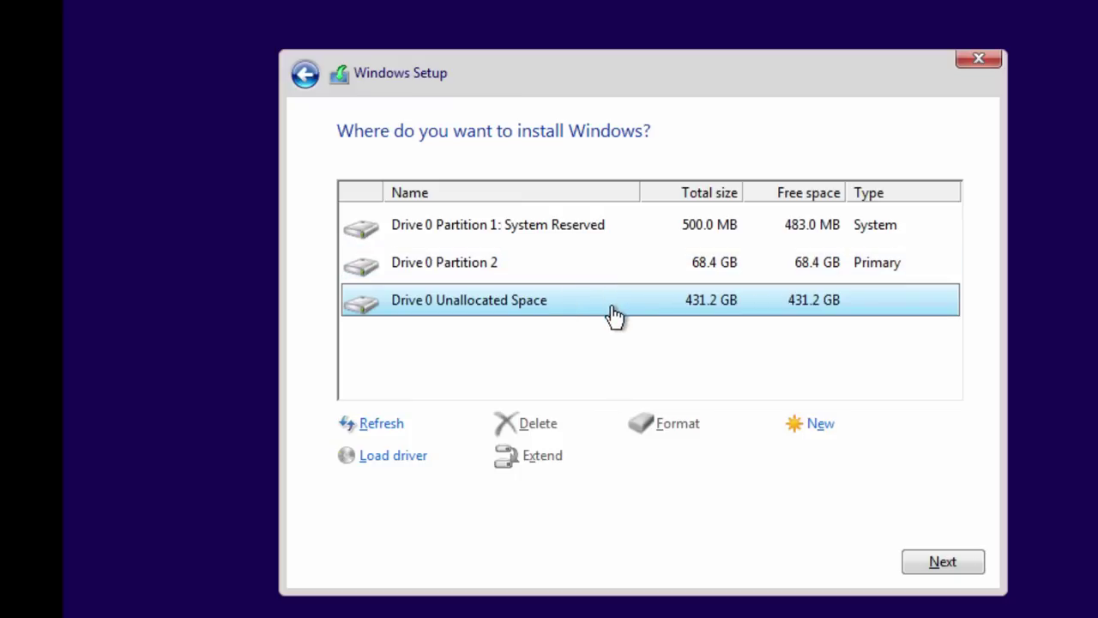
left_click(575, 238)
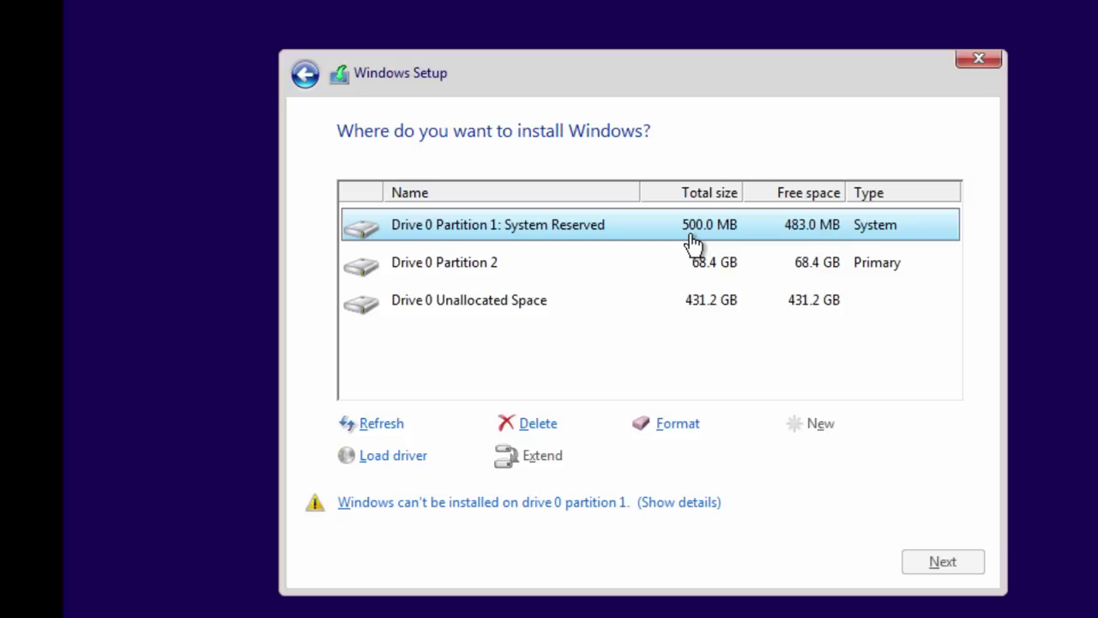
left_click(604, 274)
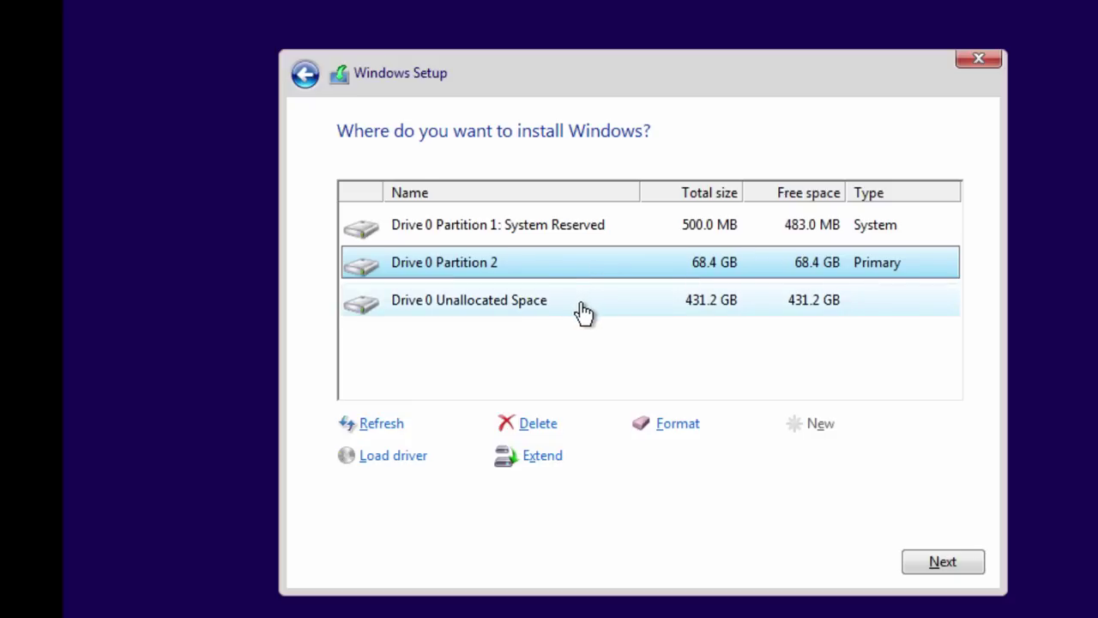
left_click(583, 312)
left_click(826, 425)
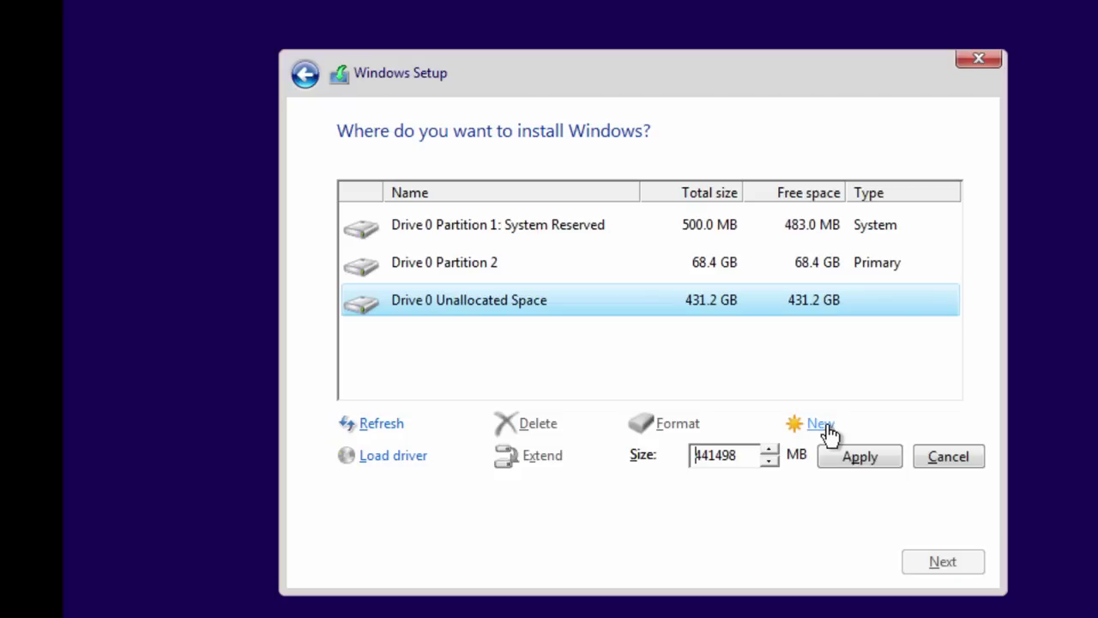
type("10000")
left_click(870, 460)
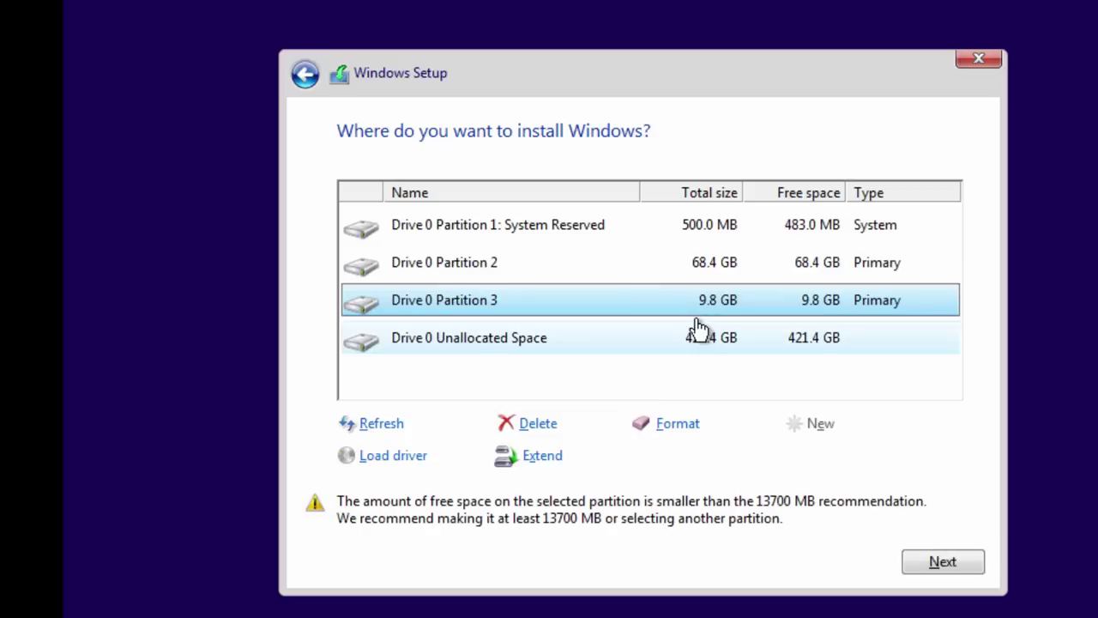
Create a further 10000 MB partition in Drive 0's remaining unallocated space and select Partition 2 as the install target.
left_click(686, 348)
left_click(810, 423)
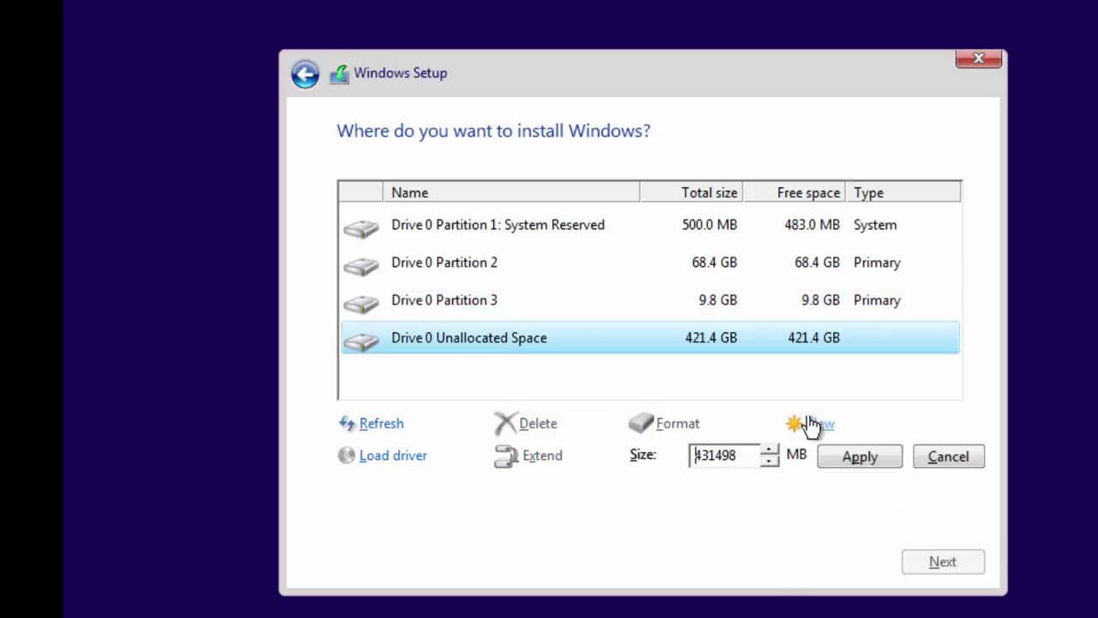
double_click(742, 455)
type("10000")
left_click(863, 458)
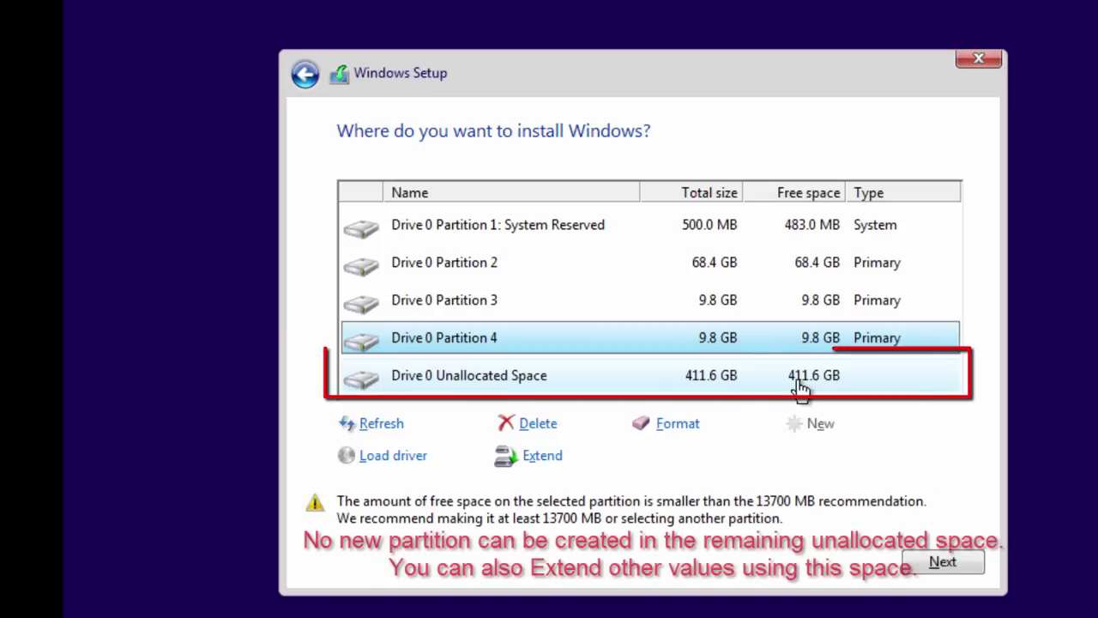
left_click(793, 388)
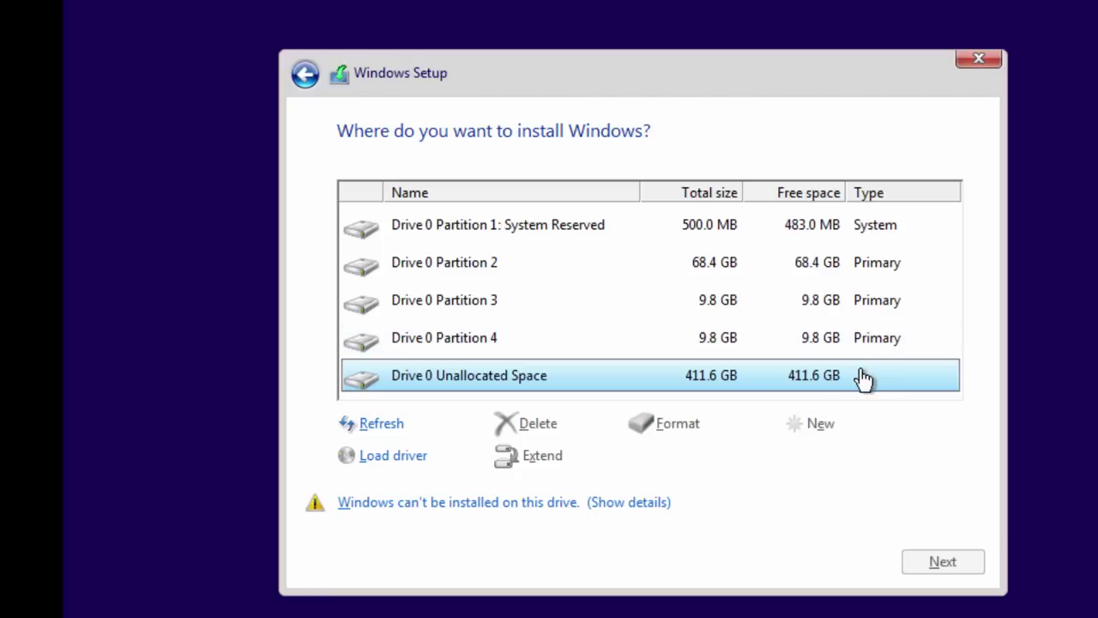
left_click(836, 262)
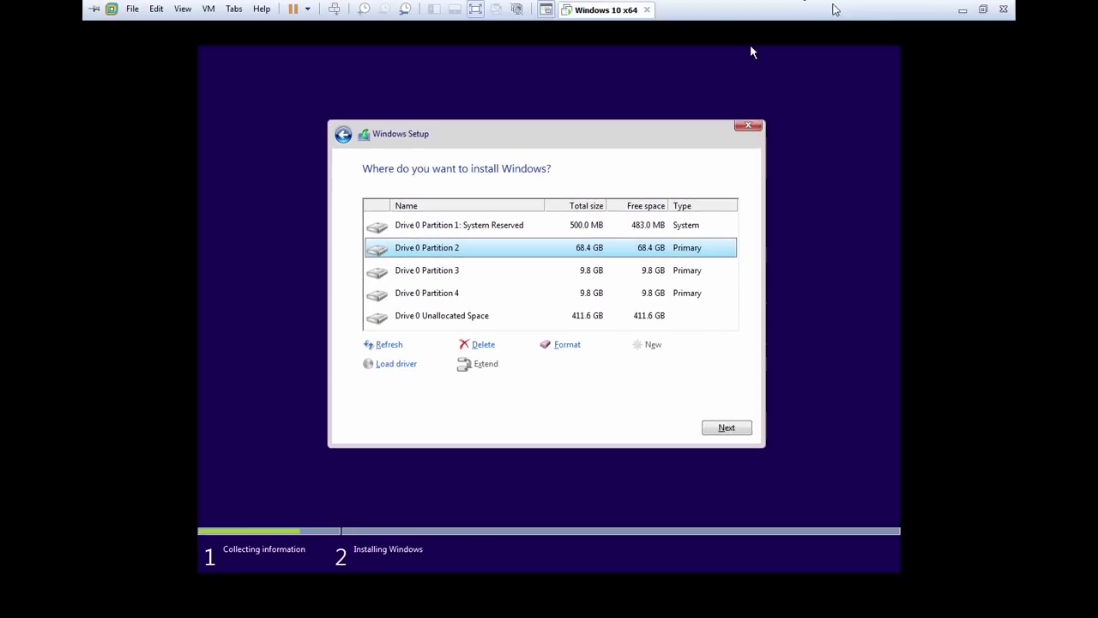
Switch from the virtual machine to the host desktop and show Disk Management in a maximized Computer Management window.
left_click(962, 10)
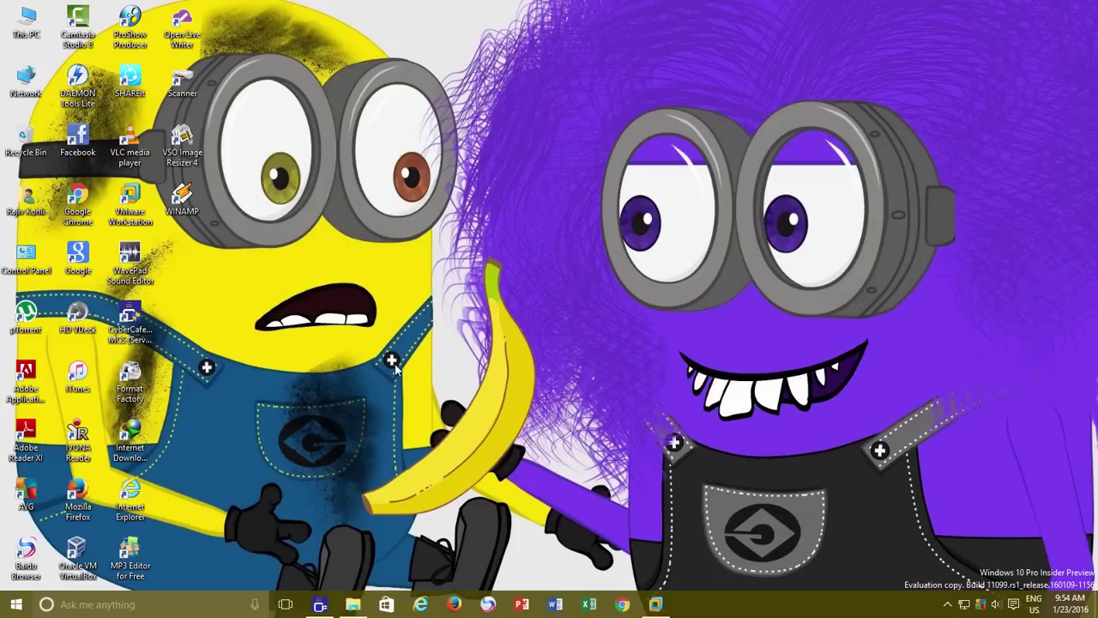
right_click(30, 31)
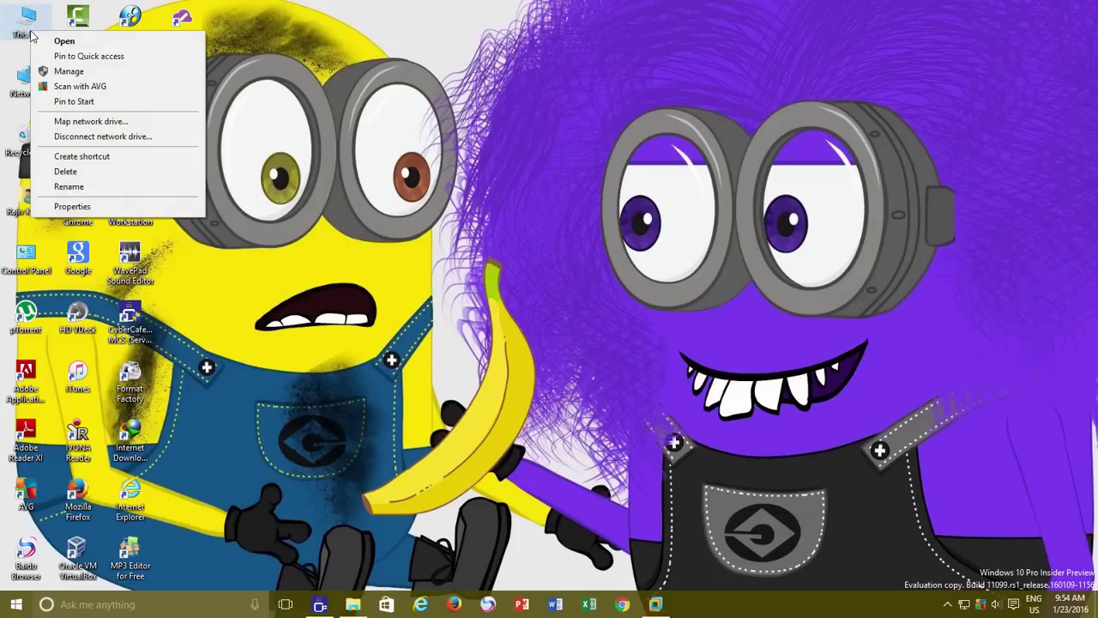
left_click(68, 72)
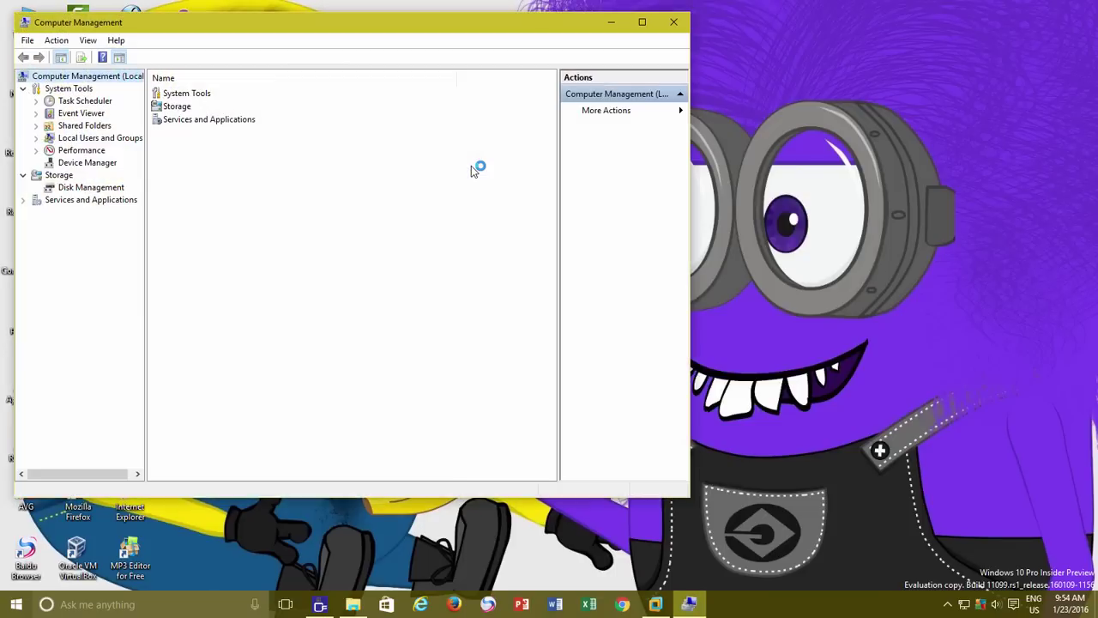
left_click(104, 188)
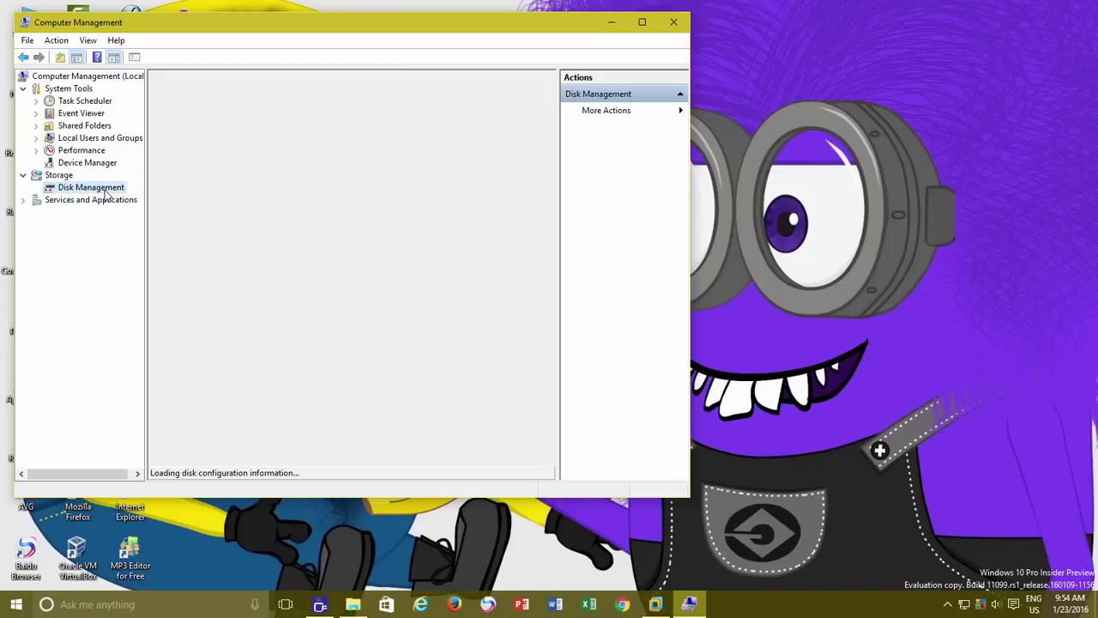
right_click(12, 609)
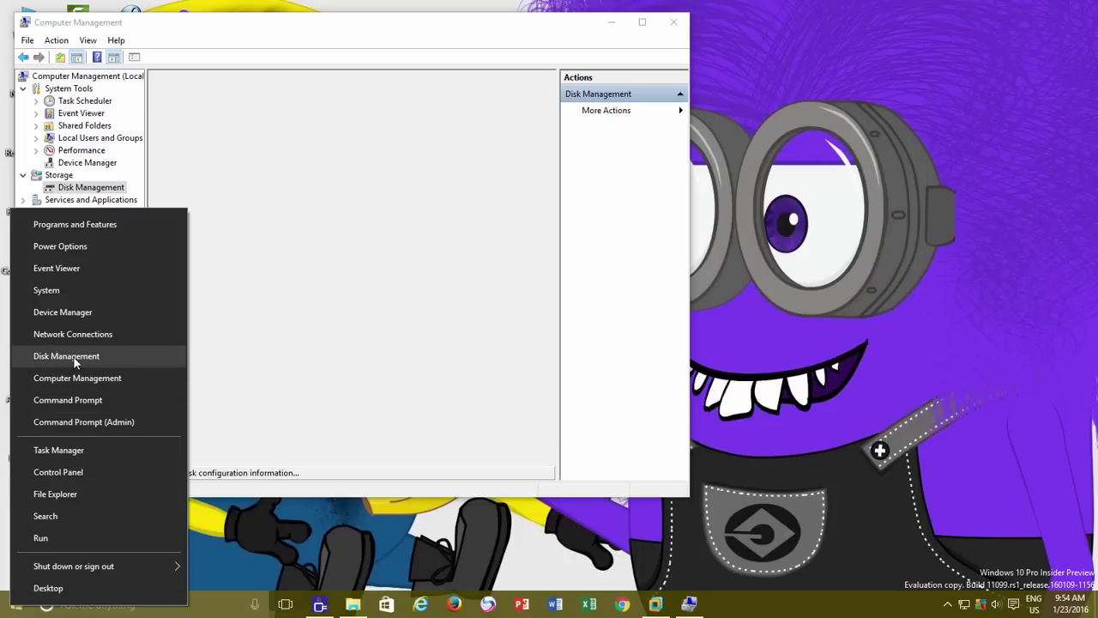
left_click(643, 21)
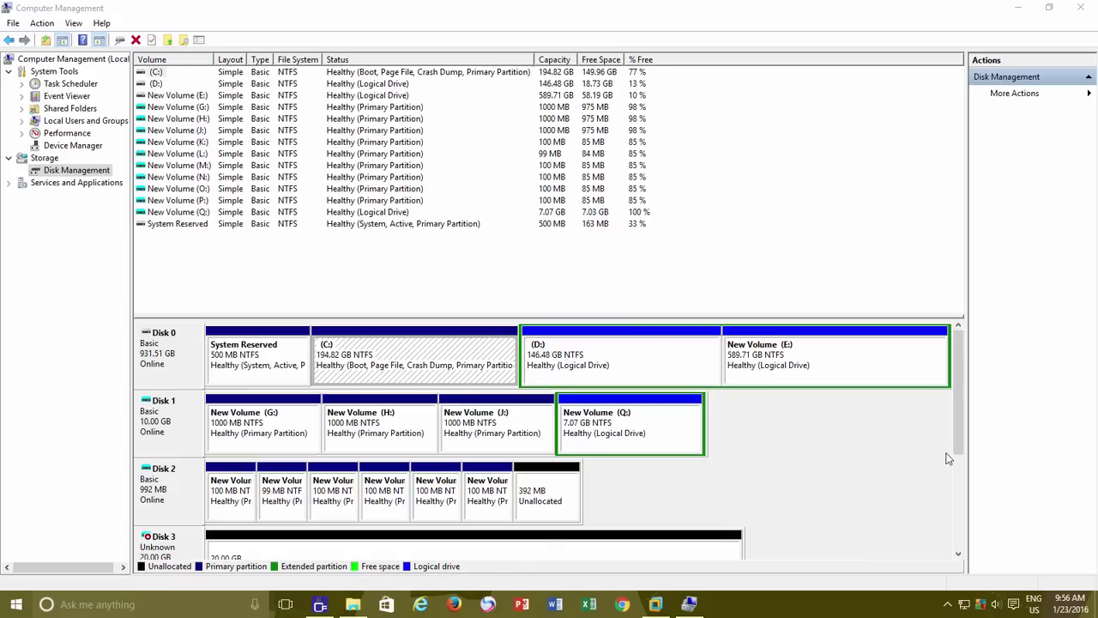
Review the MBR and GPT partition style choices for initializing Disk 3 and dismiss the dialog without applying either.
left_click_drag(956, 446, 959, 461)
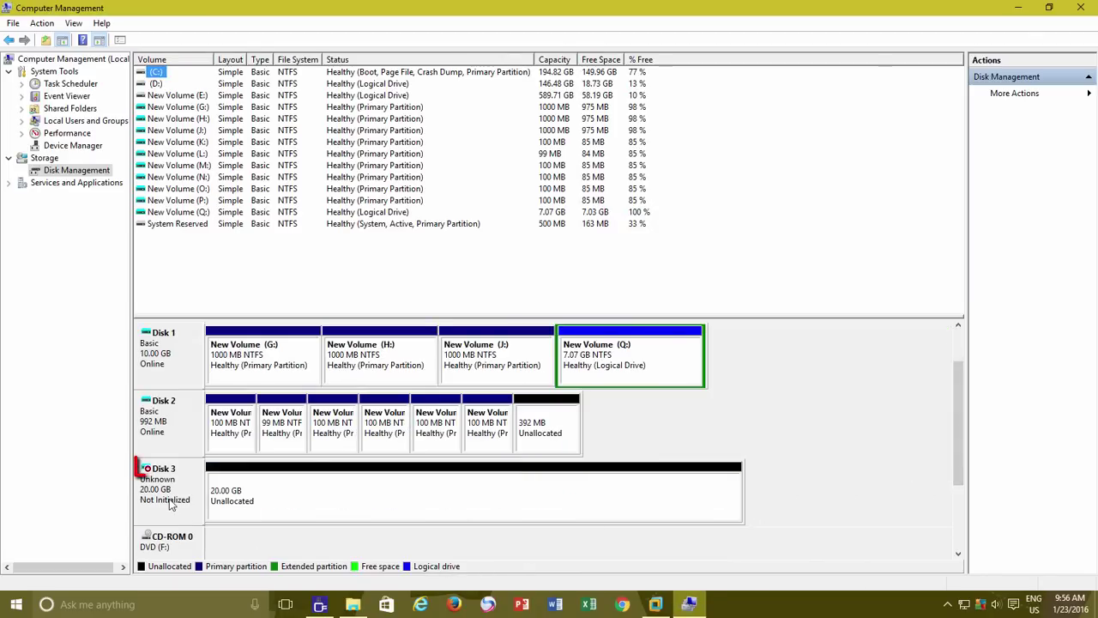
right_click(244, 488)
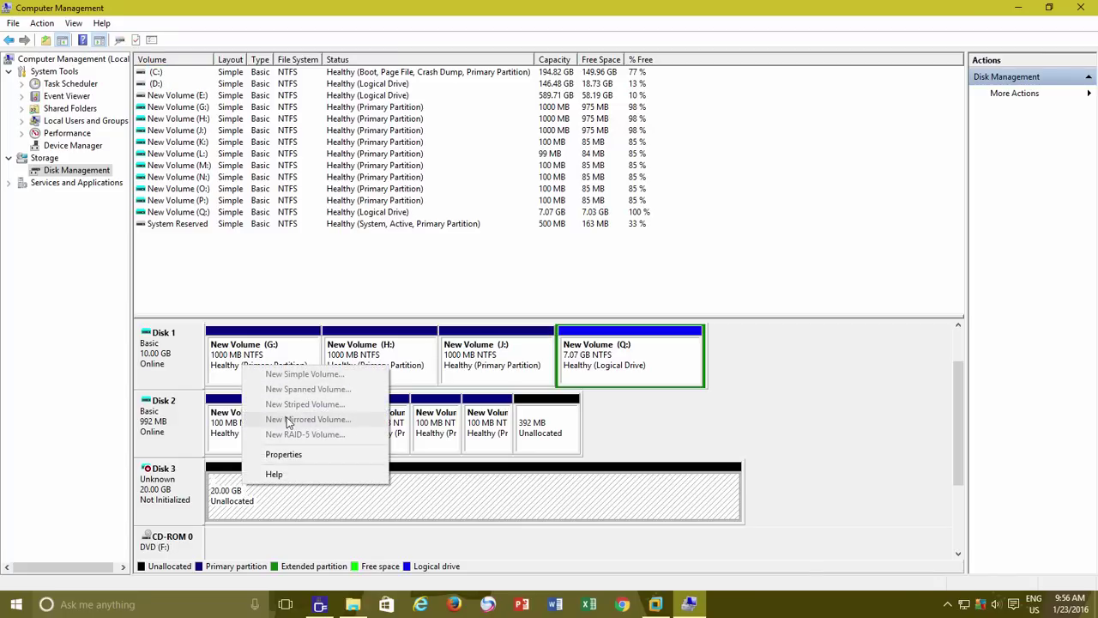
left_click(158, 482)
right_click(159, 482)
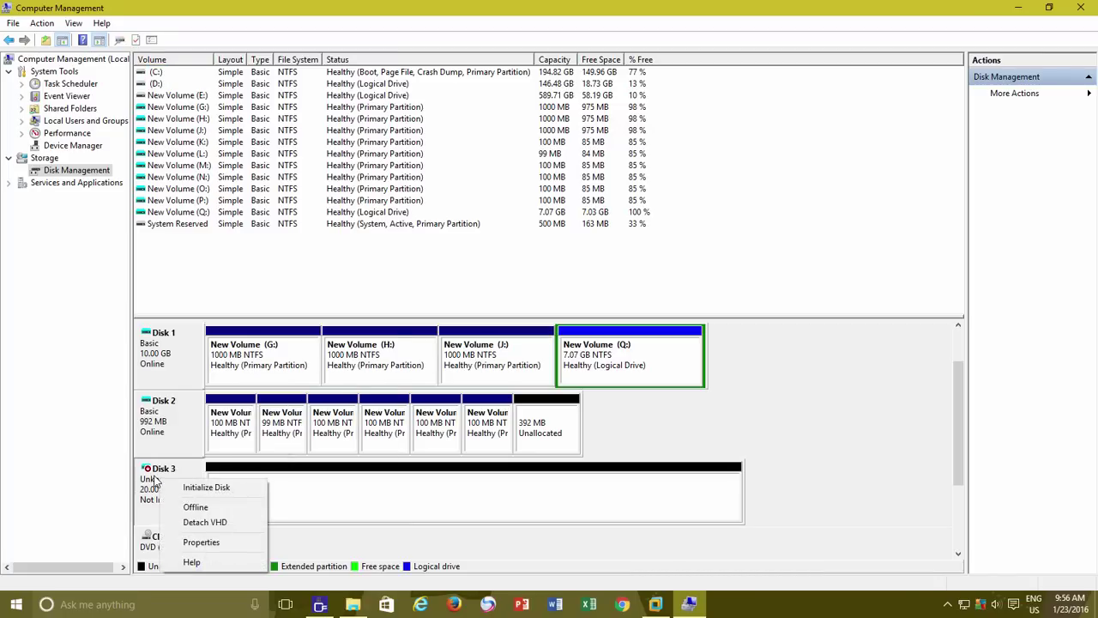
left_click(187, 489)
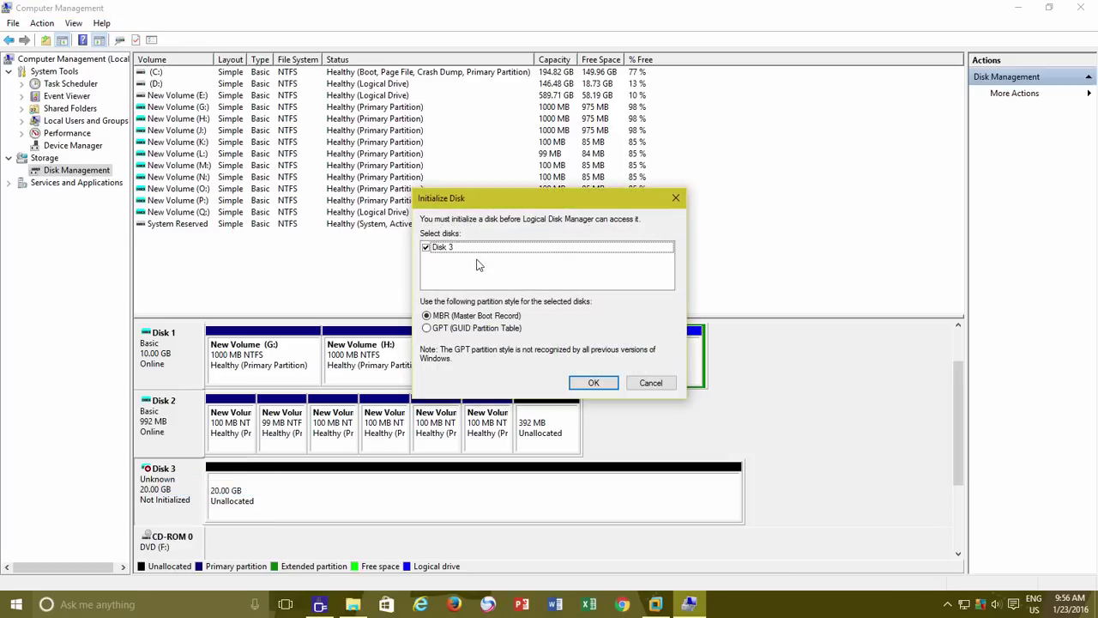
left_click(446, 334)
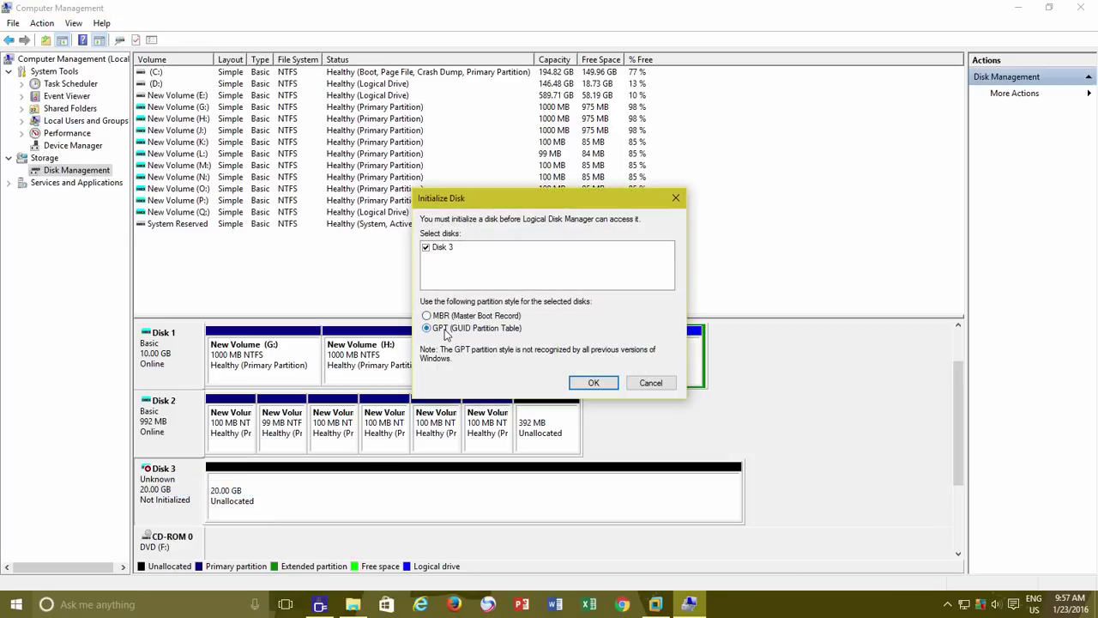
left_click(432, 320)
left_click_drag(546, 200, 894, 133)
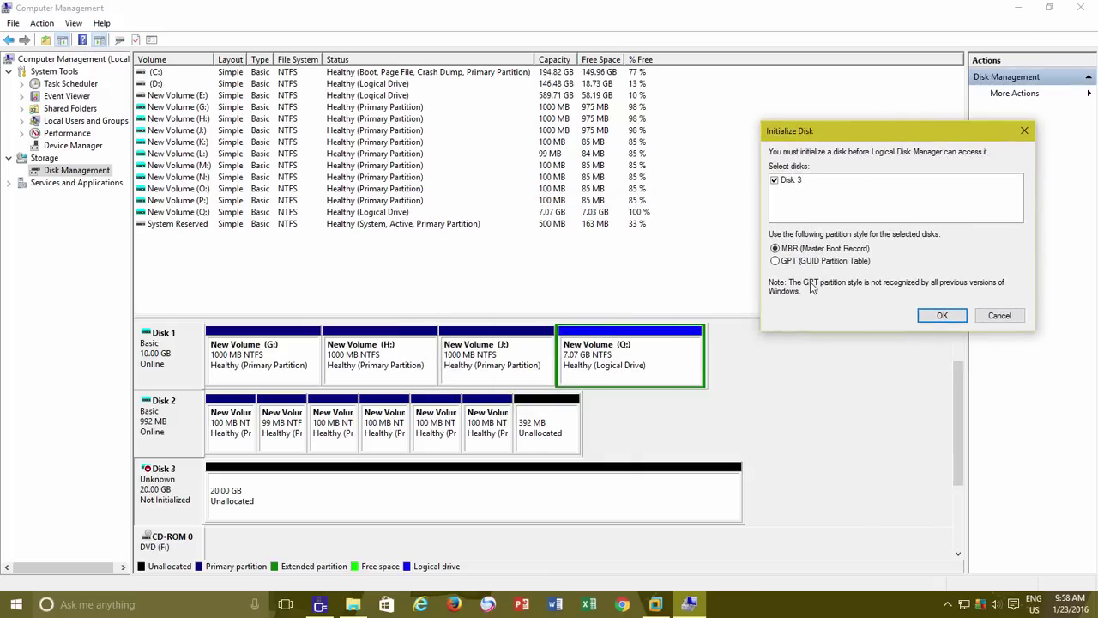
left_click(990, 314)
Examine the C:, D: and E: volumes on Disk 0 to compare primary partitions with logical drives.
left_click_drag(959, 386, 959, 356)
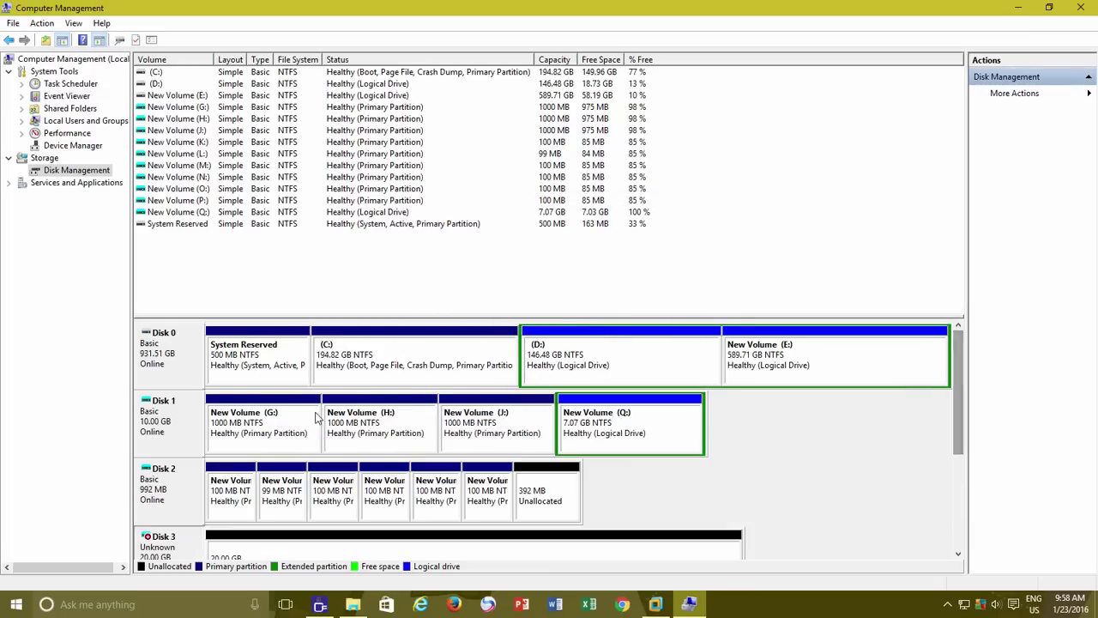
left_click(410, 354)
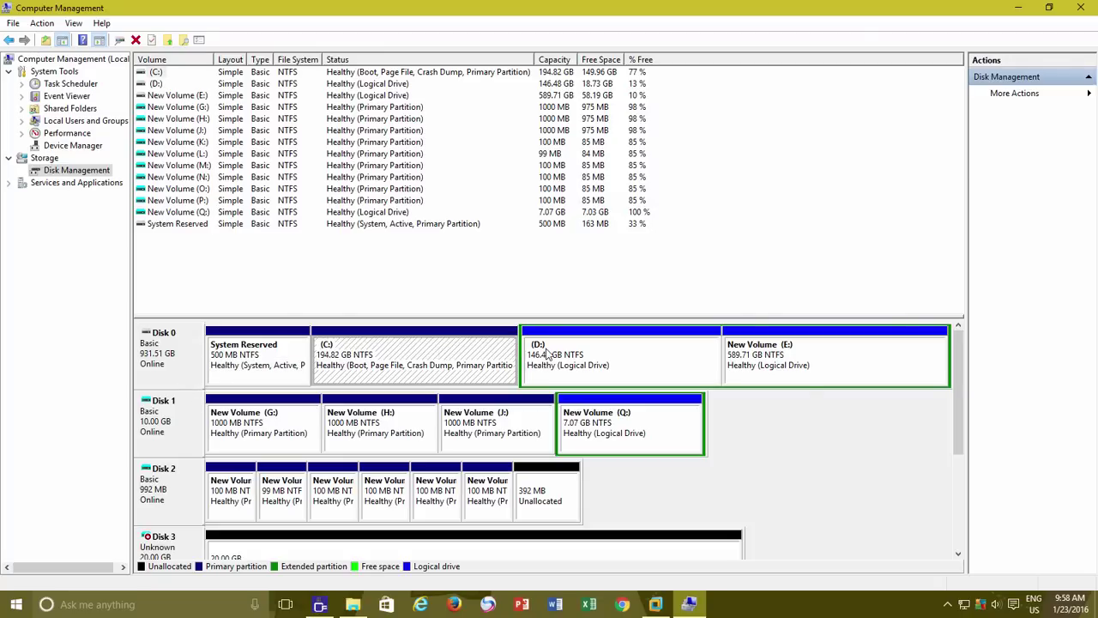
left_click(625, 343)
left_click(794, 345)
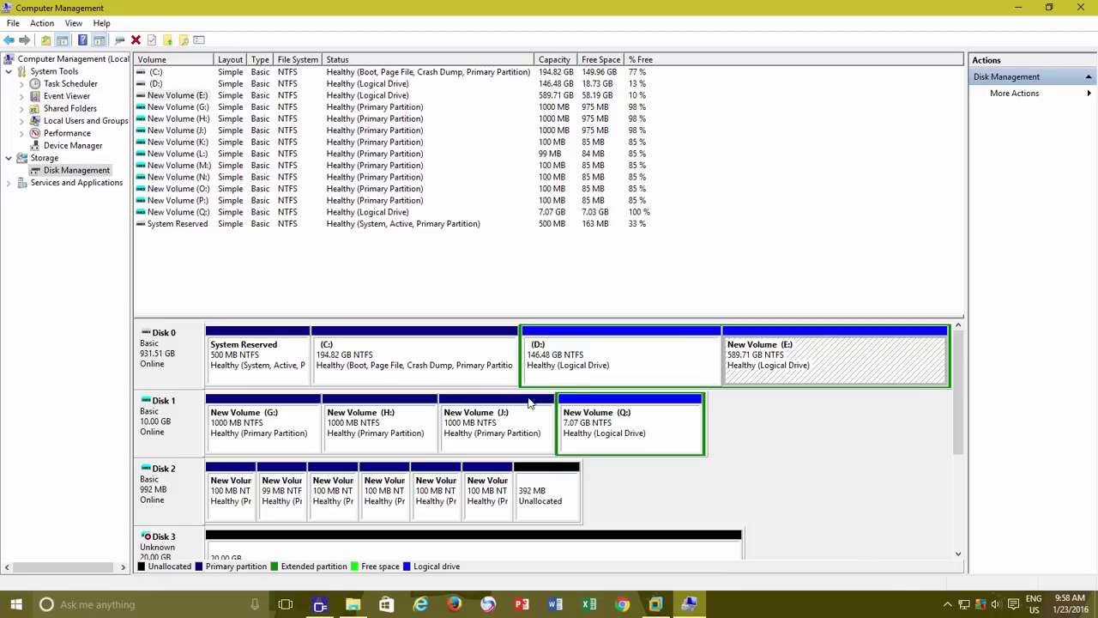
Examine the G:, H:, J: and Q: volumes on Disk 1 to compare primary partitions with the logical drive.
left_click(273, 435)
left_click(368, 422)
left_click(496, 417)
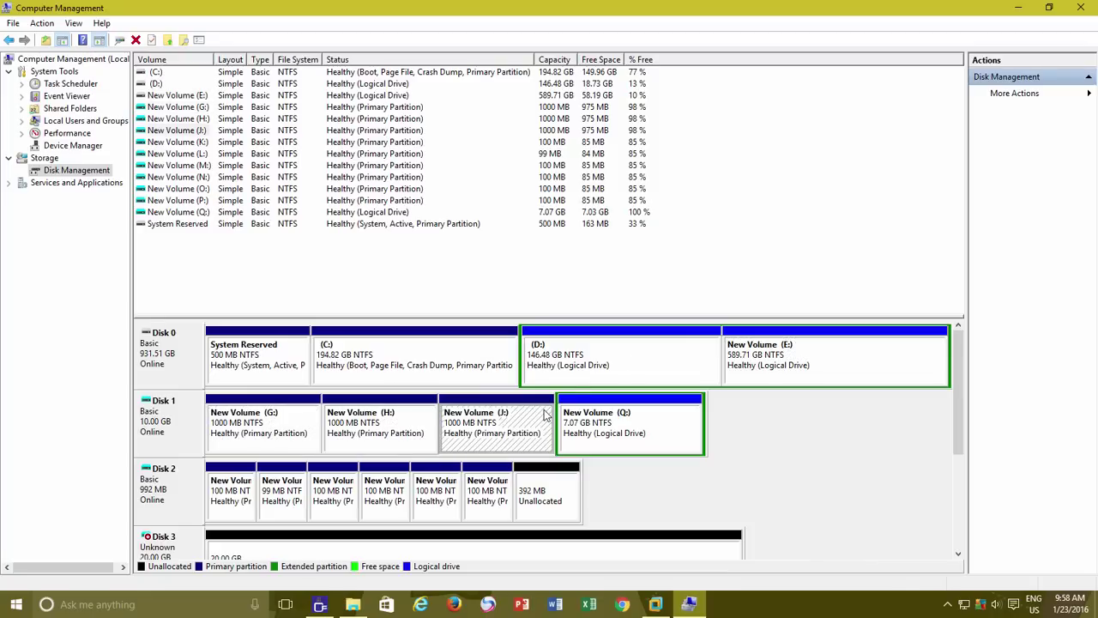
left_click(643, 431)
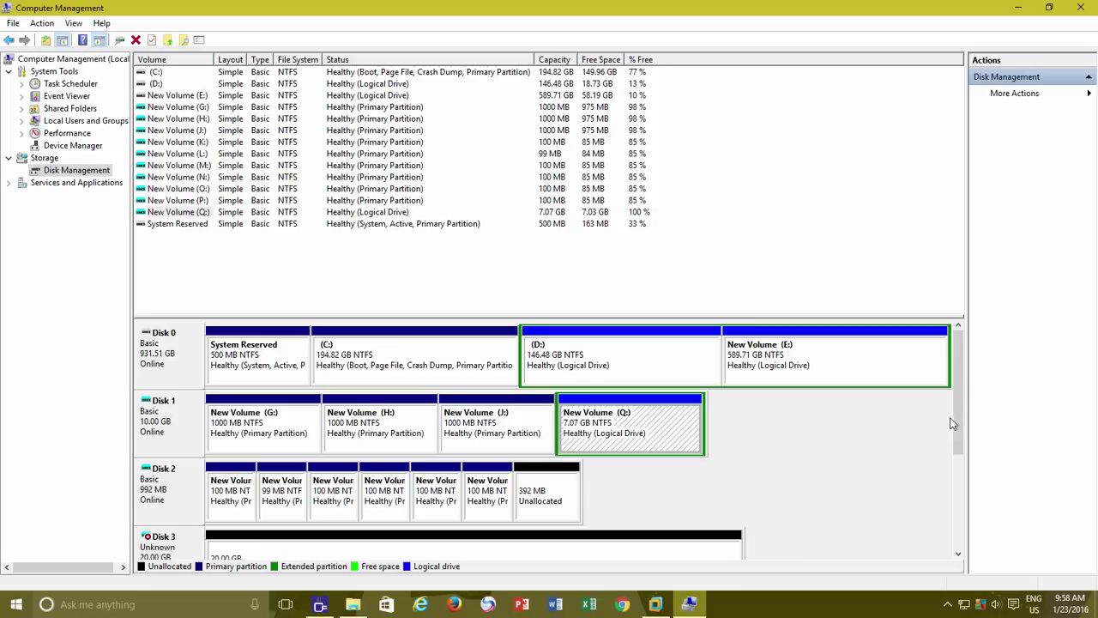
Preview the GPT partition style for initializing Disk 3 and cancel the dialog without applying it.
left_click_drag(959, 421, 958, 451)
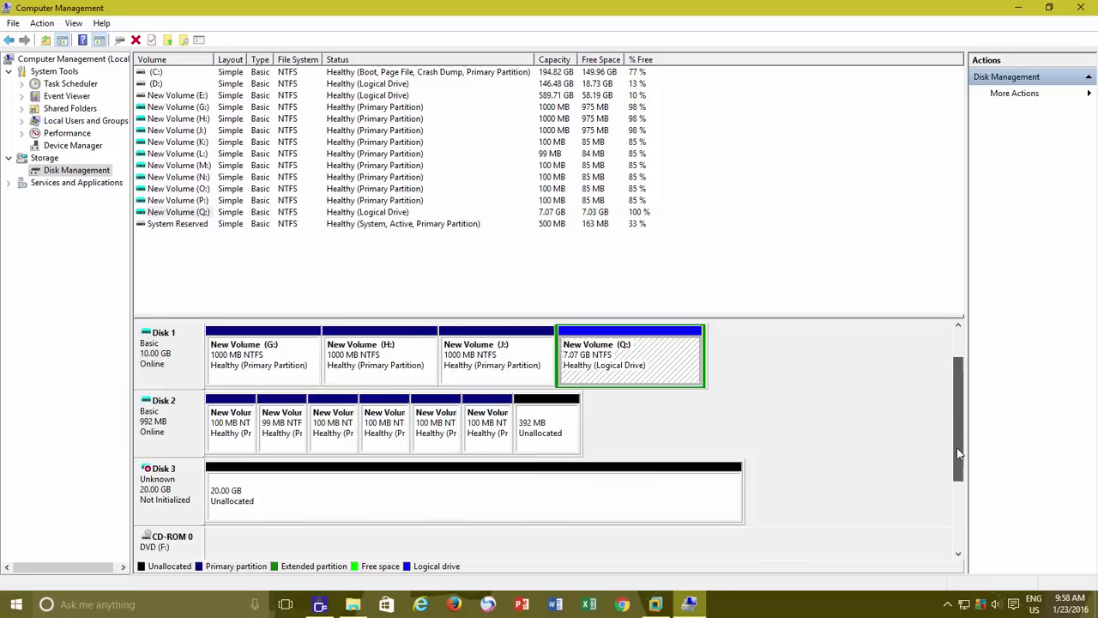
right_click(160, 492)
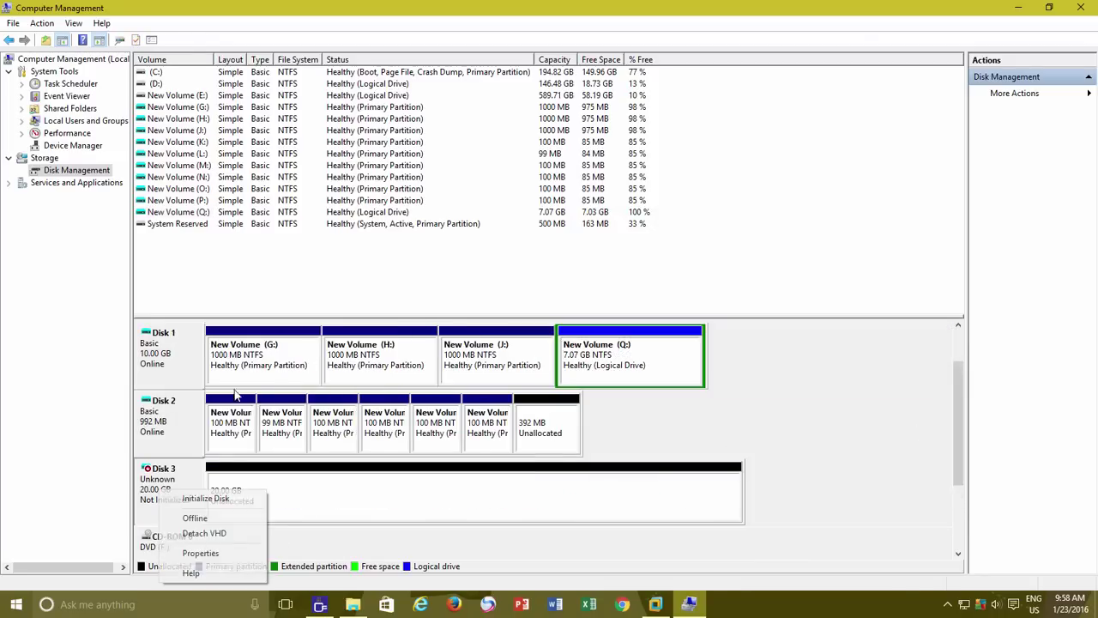
left_click(202, 499)
left_click(472, 328)
left_click_drag(532, 206, 675, 157)
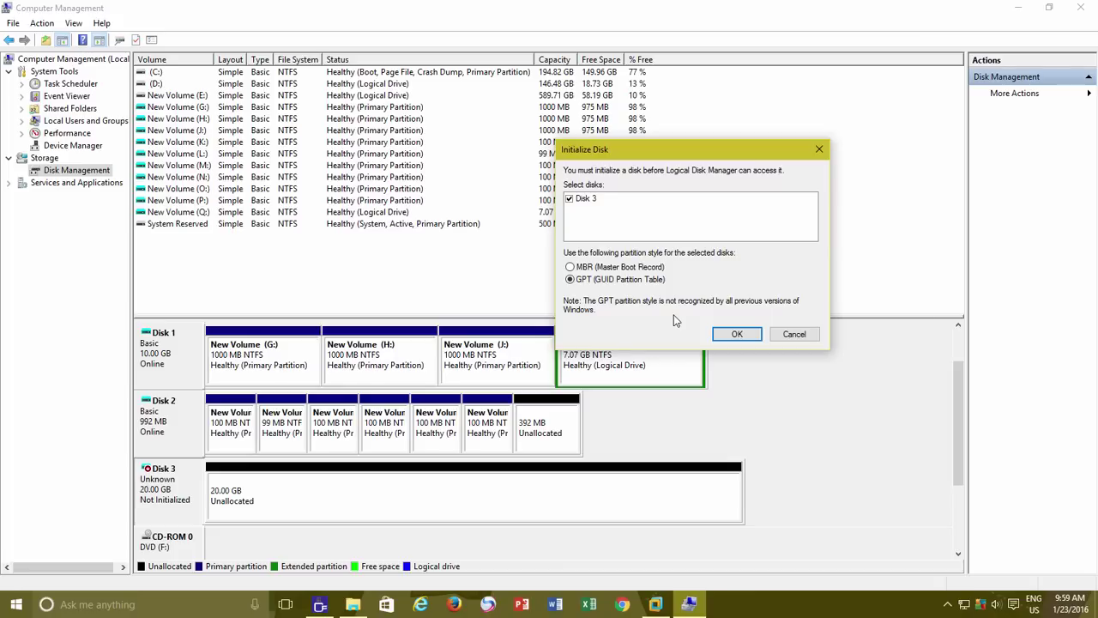
left_click(791, 334)
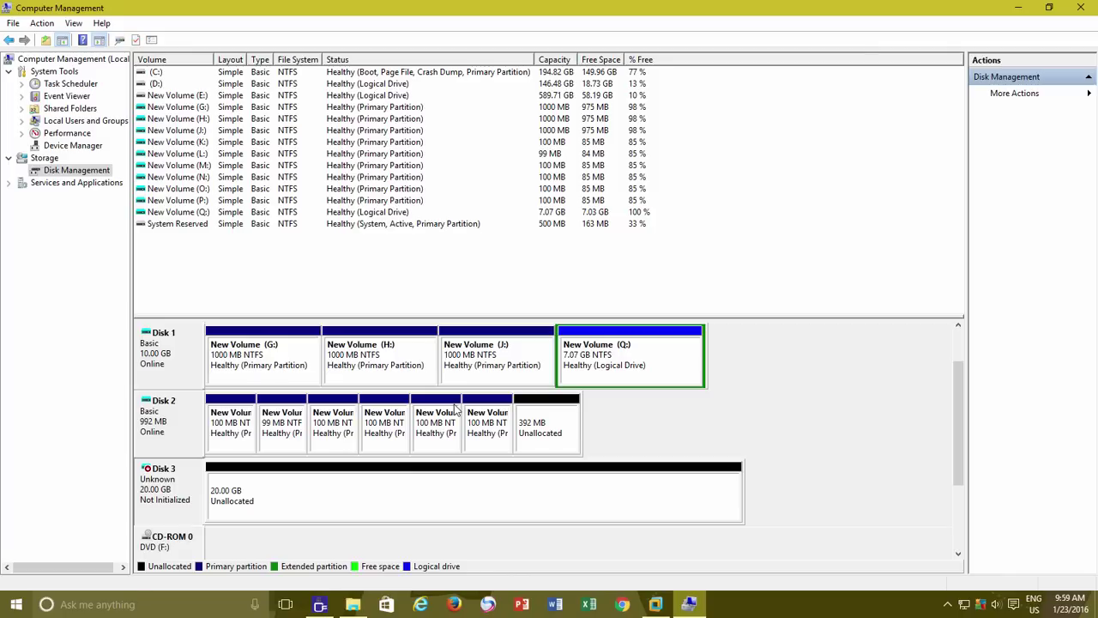
Initialize Disk 3 with the MBR (Master Boot Record) partition style.
right_click(160, 480)
left_click(208, 488)
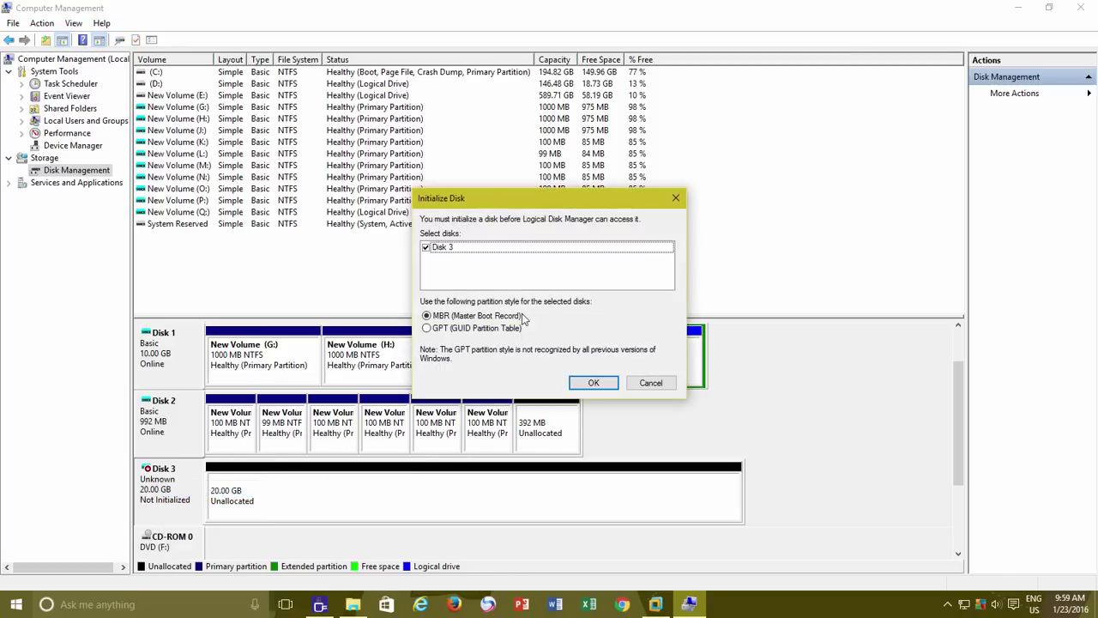
left_click(455, 317)
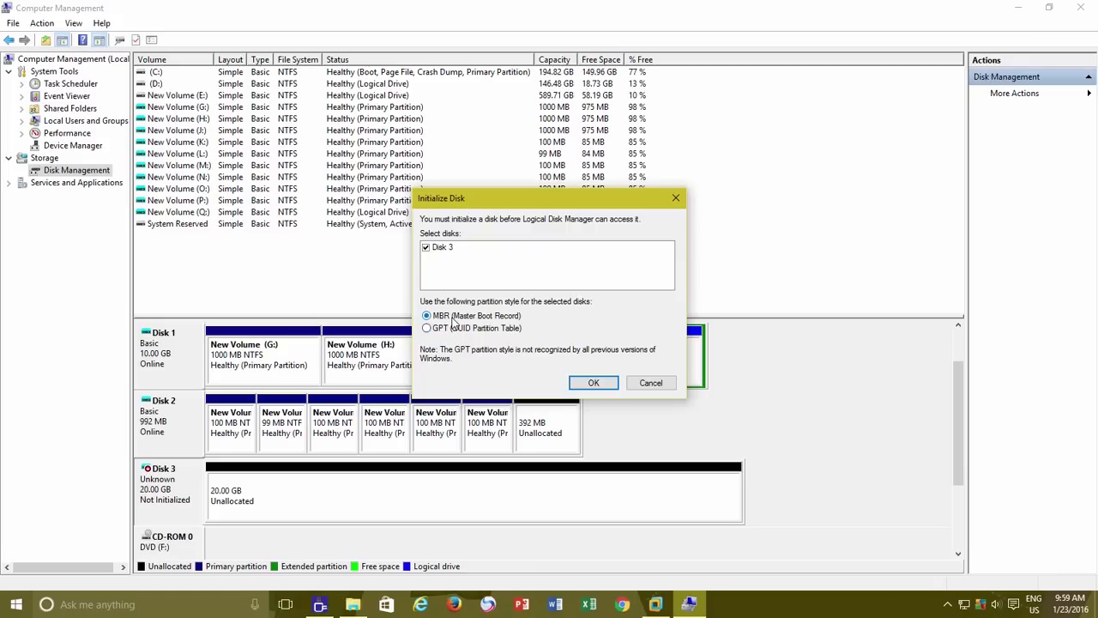
left_click(586, 382)
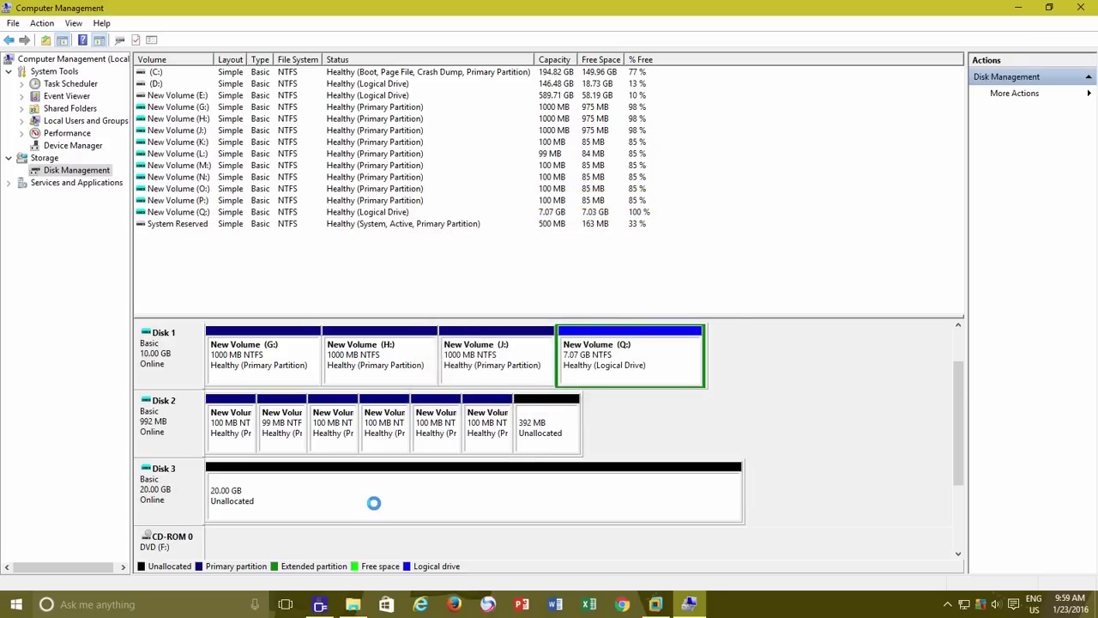
Start a new simple volume in Disk 3's unallocated space and set its size to 10000 MB.
right_click(284, 486)
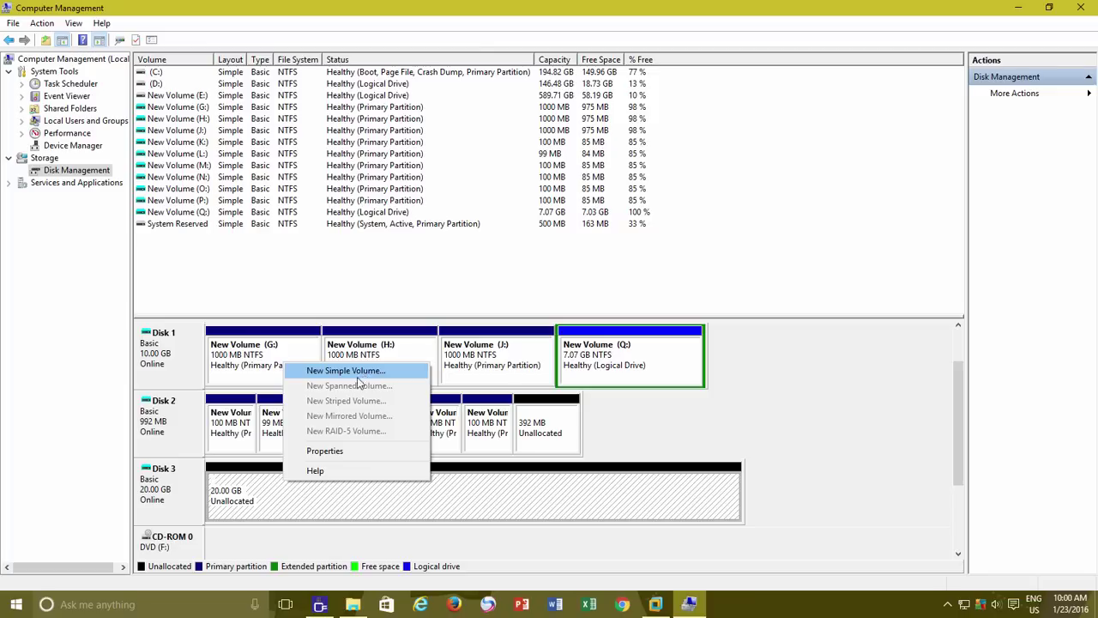
left_click(240, 502)
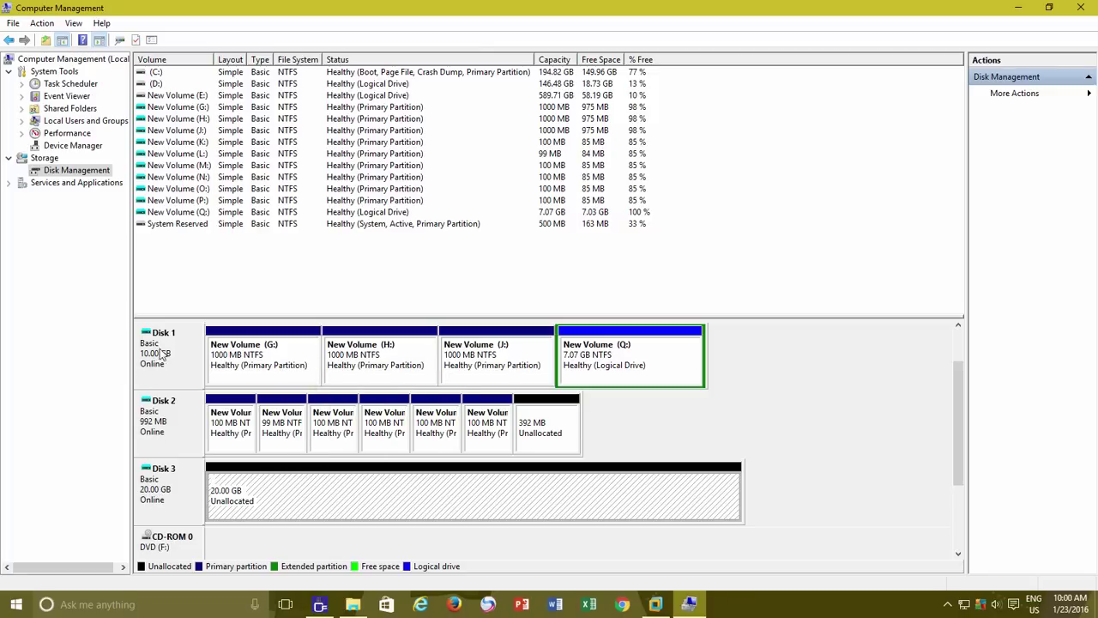
right_click(312, 483)
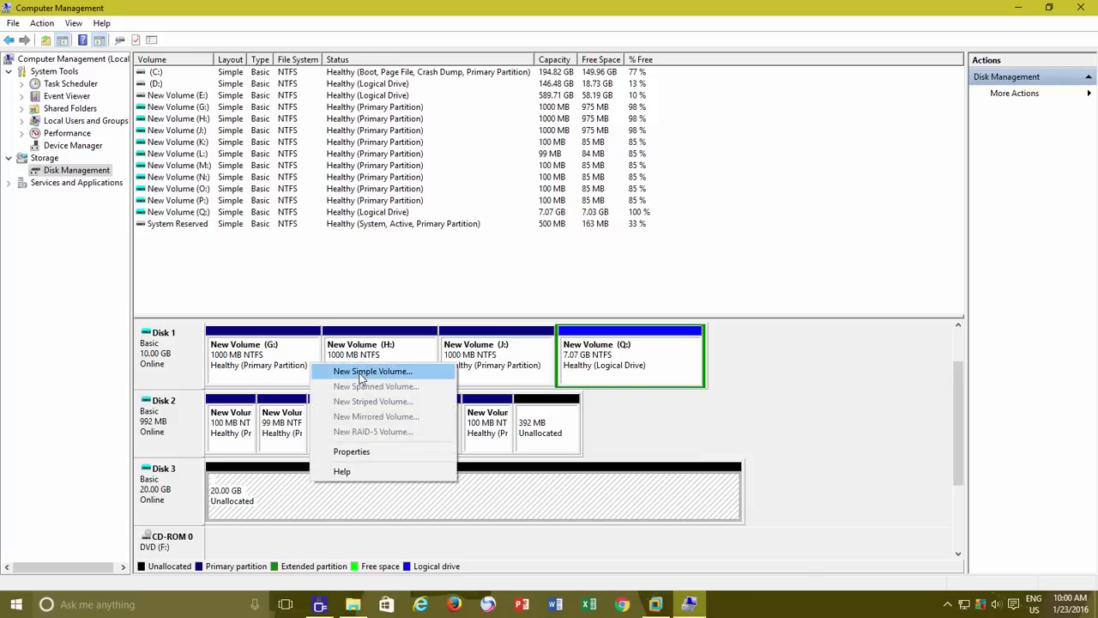
left_click(362, 372)
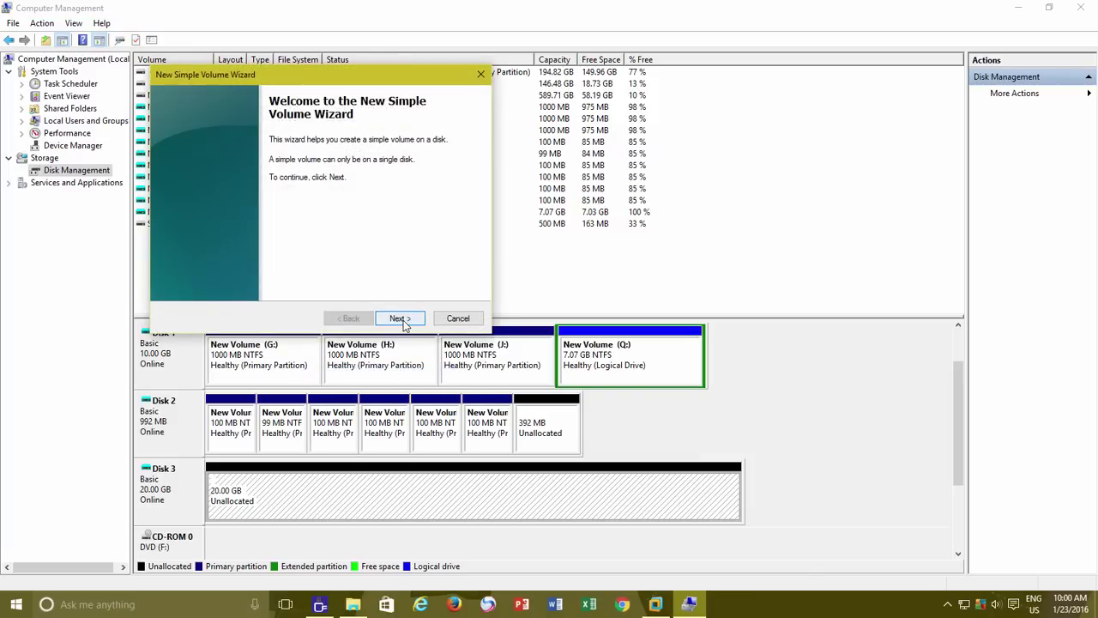
left_click(402, 321)
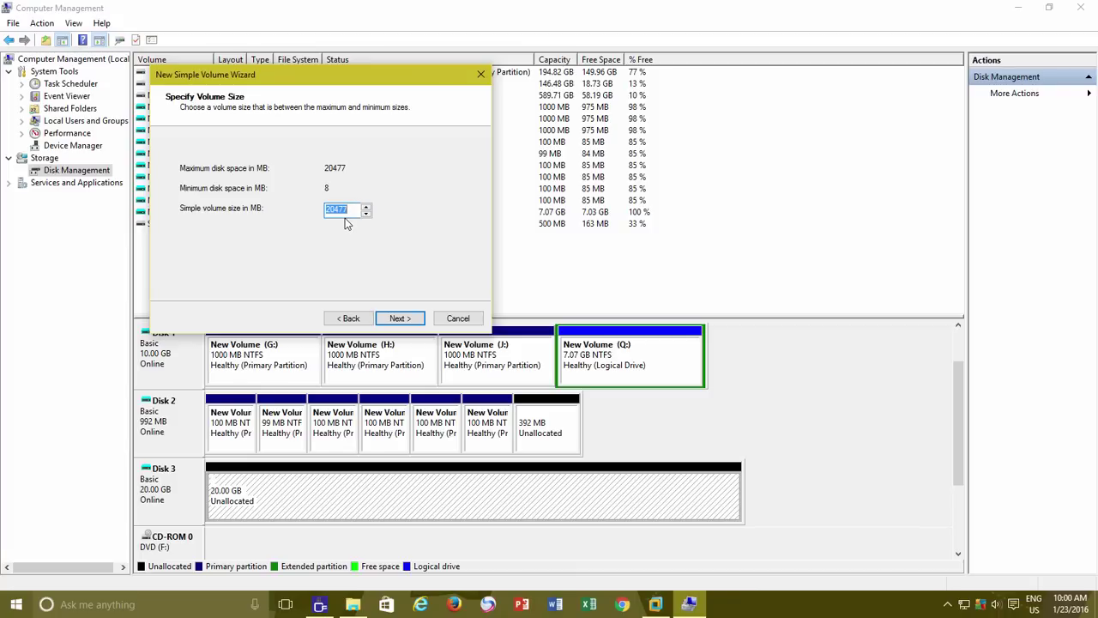
type("10000")
left_click(397, 320)
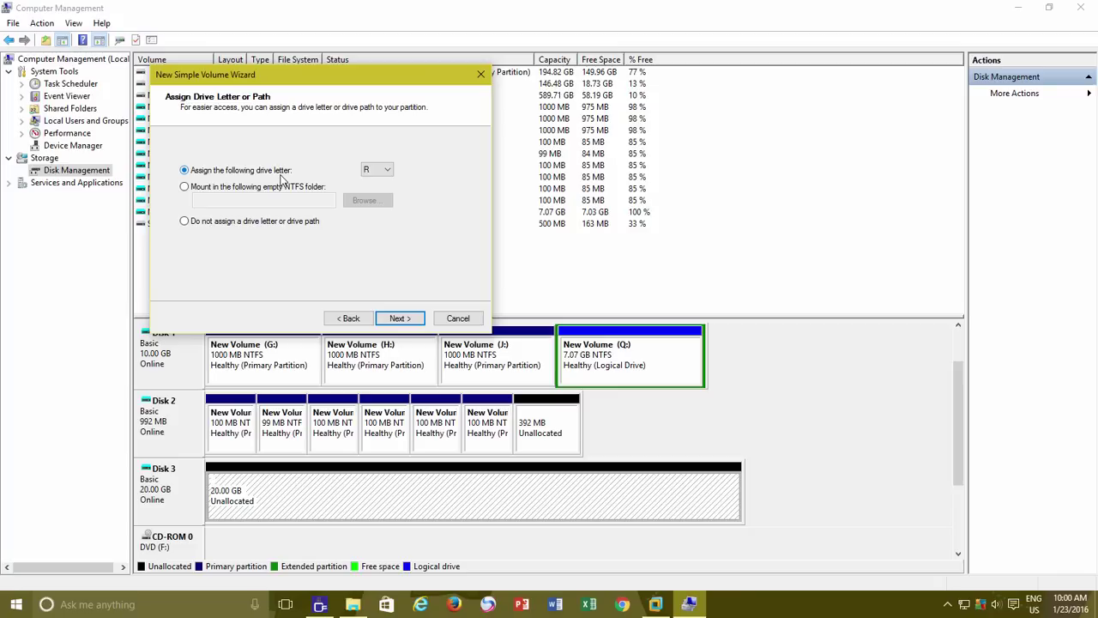
Review the drive letter choices, assign letter R to the new volume and continue to the format settings.
left_click(378, 169)
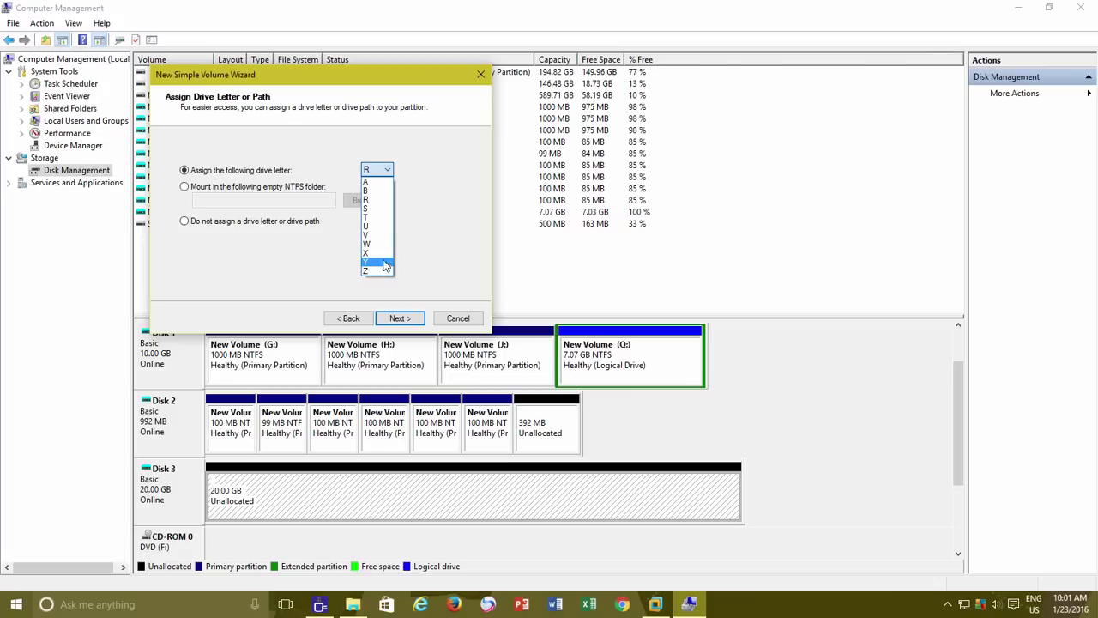
left_click(375, 199)
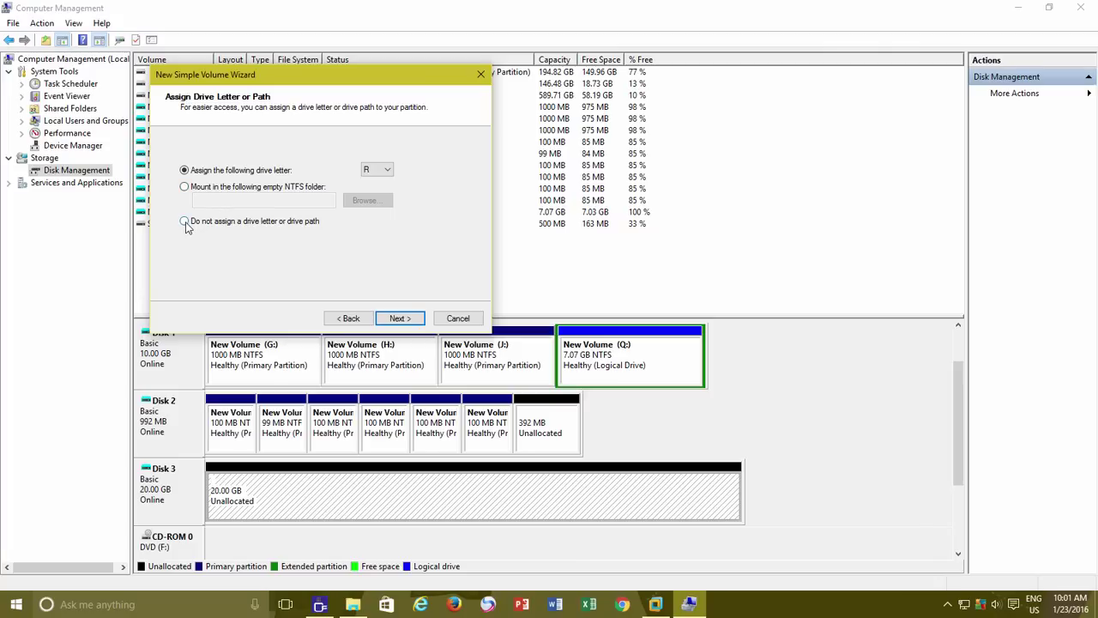
left_click(186, 222)
left_click(185, 171)
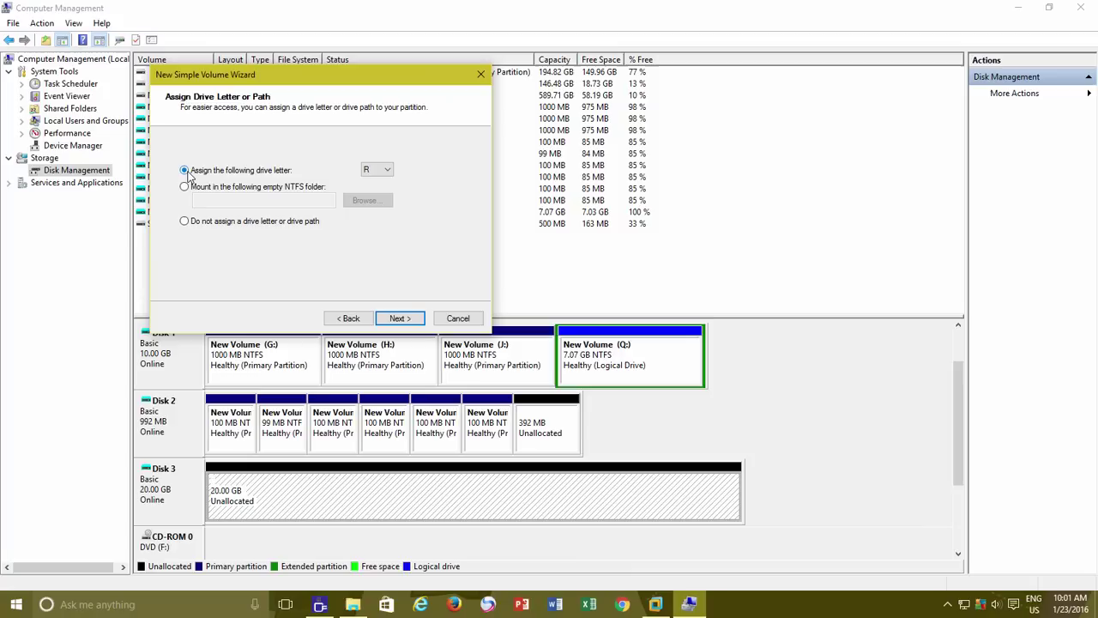
left_click(409, 320)
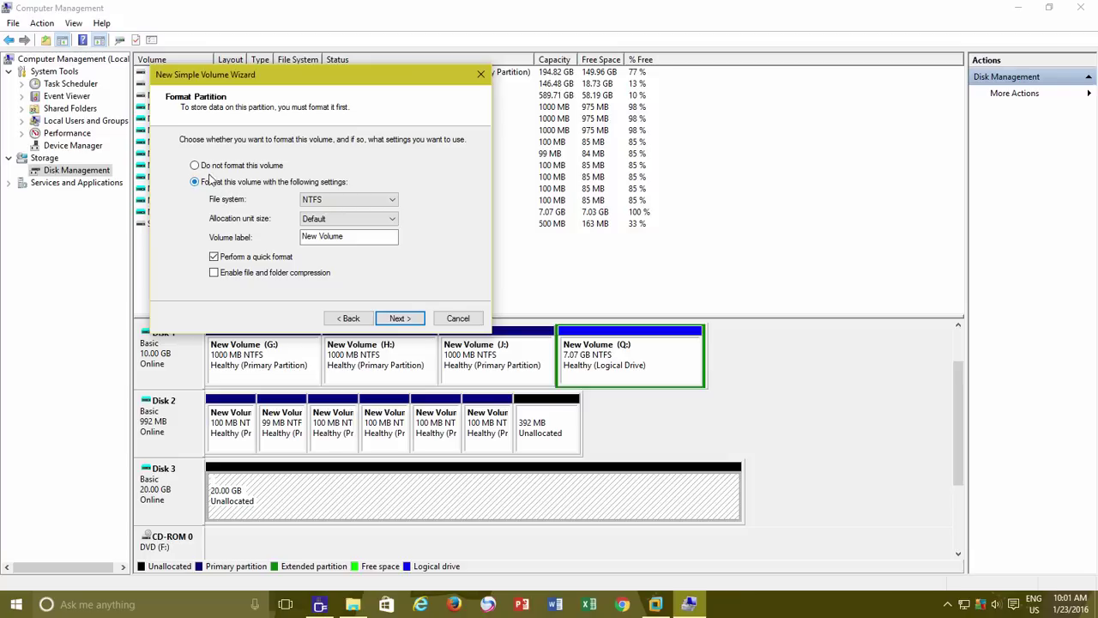
Choose to format the new volume with the NTFS file system and the Default allocation unit size.
left_click(196, 166)
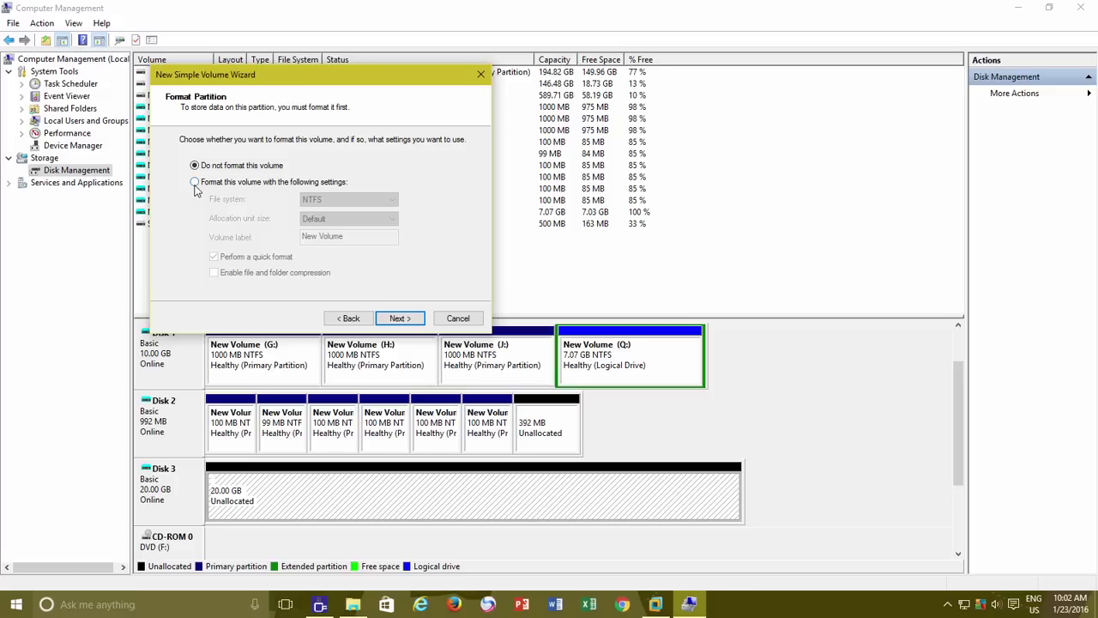
left_click(195, 182)
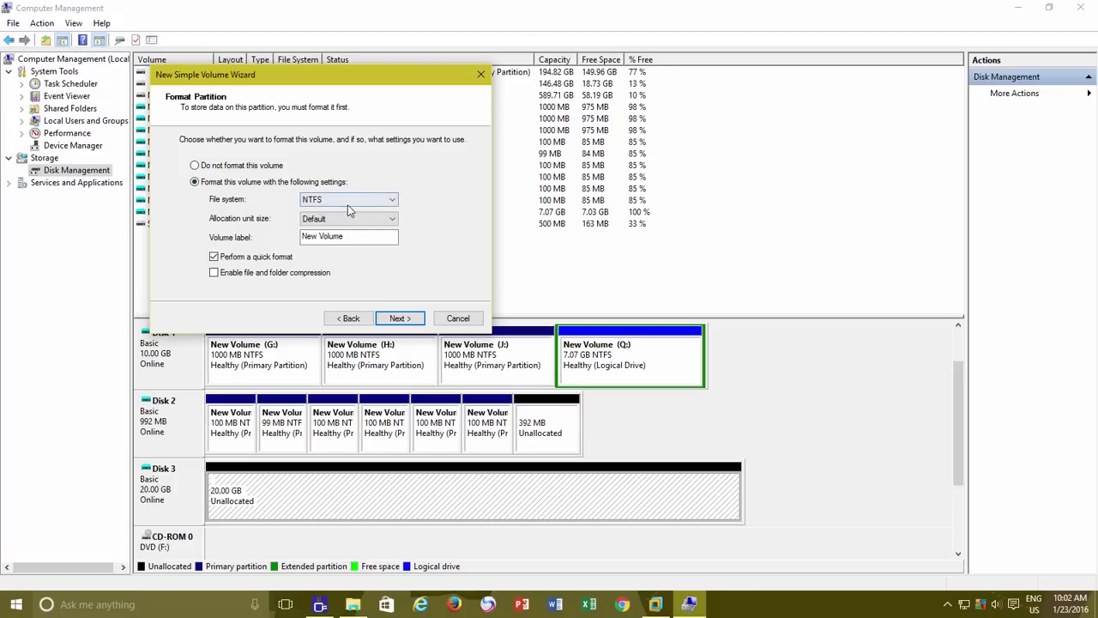
left_click(391, 199)
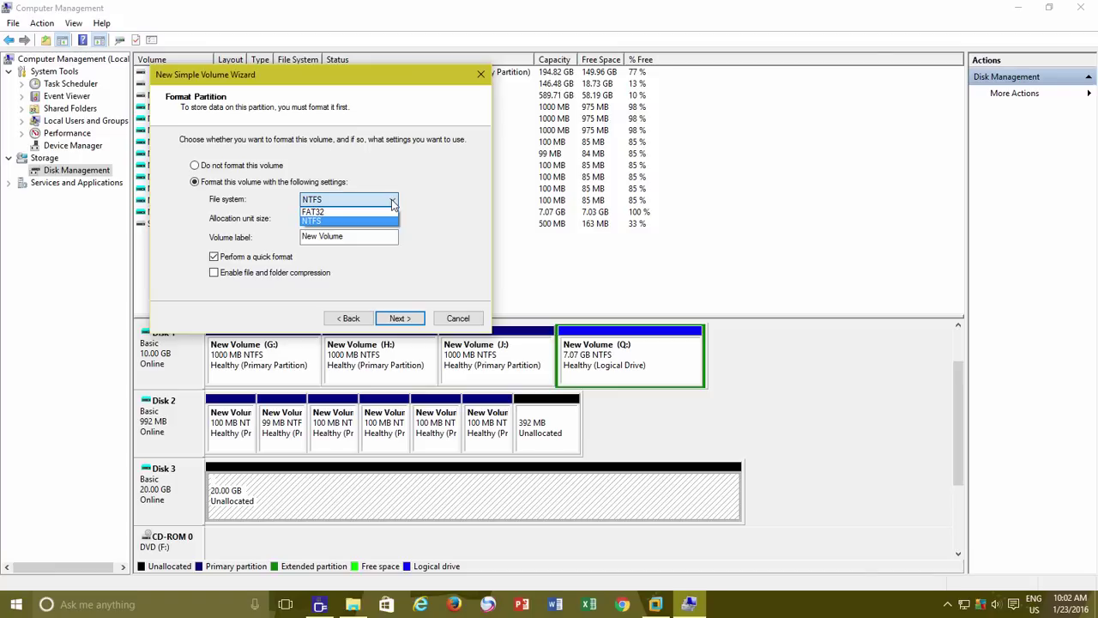
left_click(392, 201)
left_click(378, 202)
left_click(317, 222)
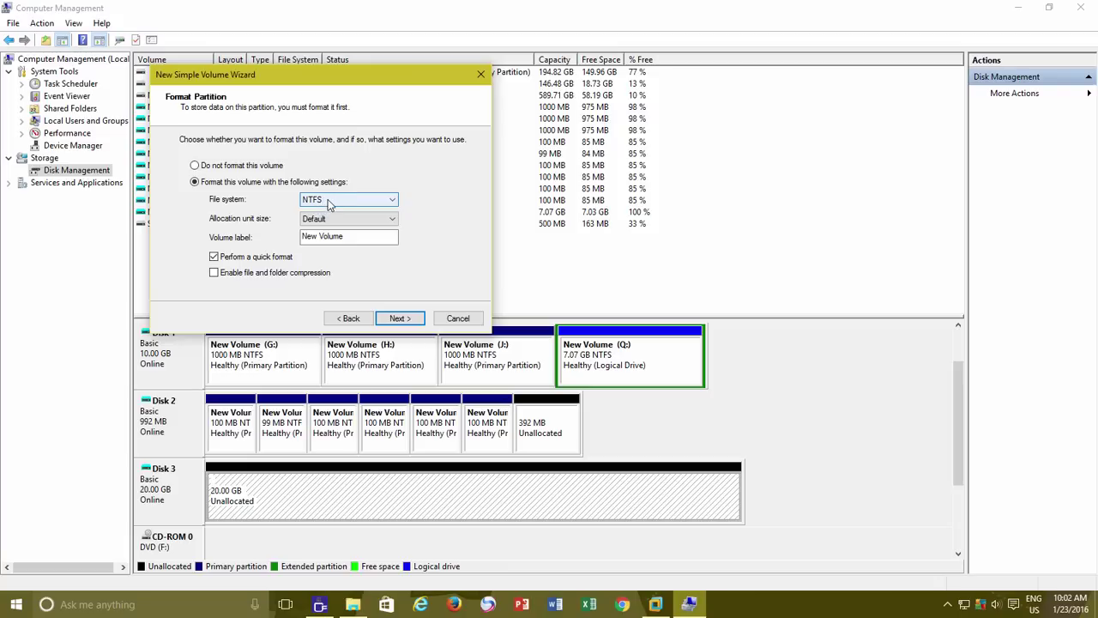
left_click(390, 222)
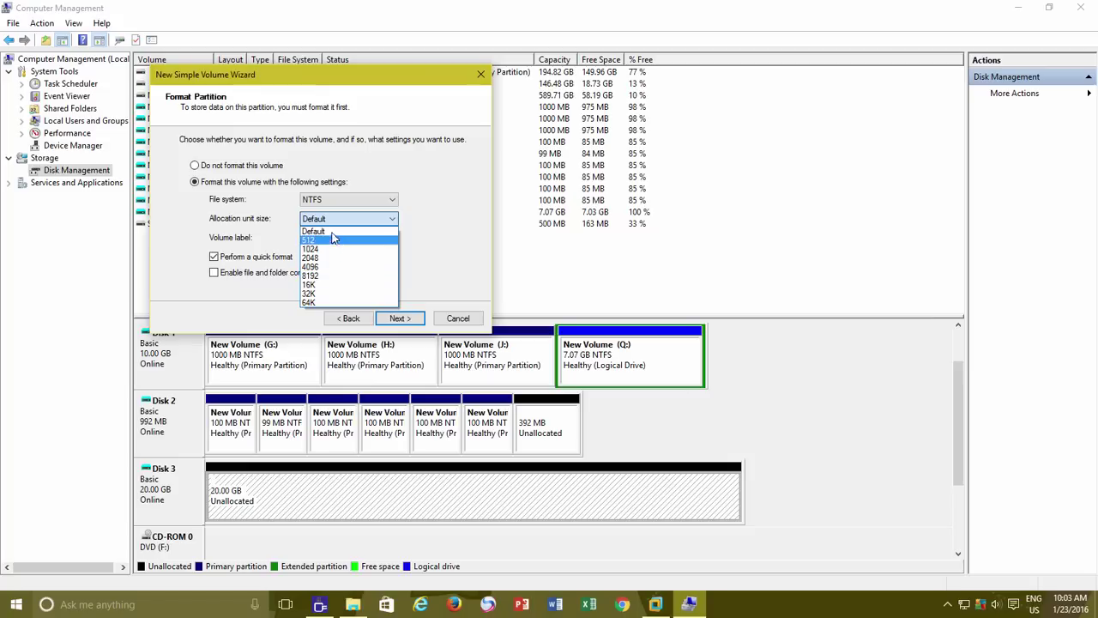
left_click(333, 236)
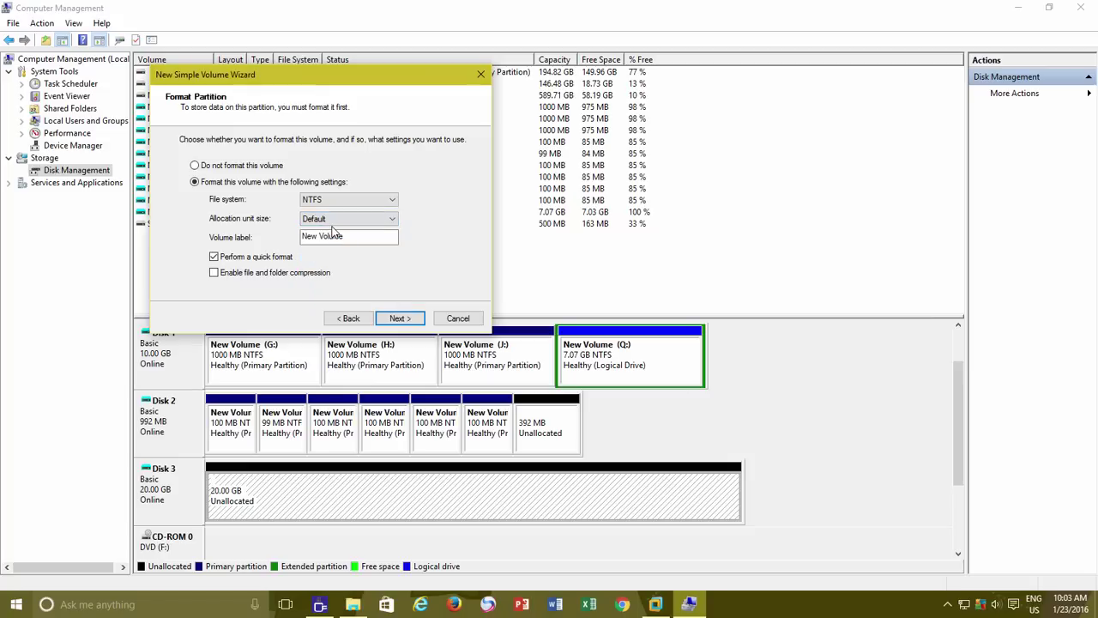
Label the new volume Windows and keep the quick format option enabled.
left_click_drag(363, 237, 178, 238)
key("BackSpace")
type("Windows")
left_click(213, 259)
left_click(214, 257)
Try FAT32 as the file system, set it back to NTFS and finish creating the volume.
left_click(345, 201)
left_click(345, 211)
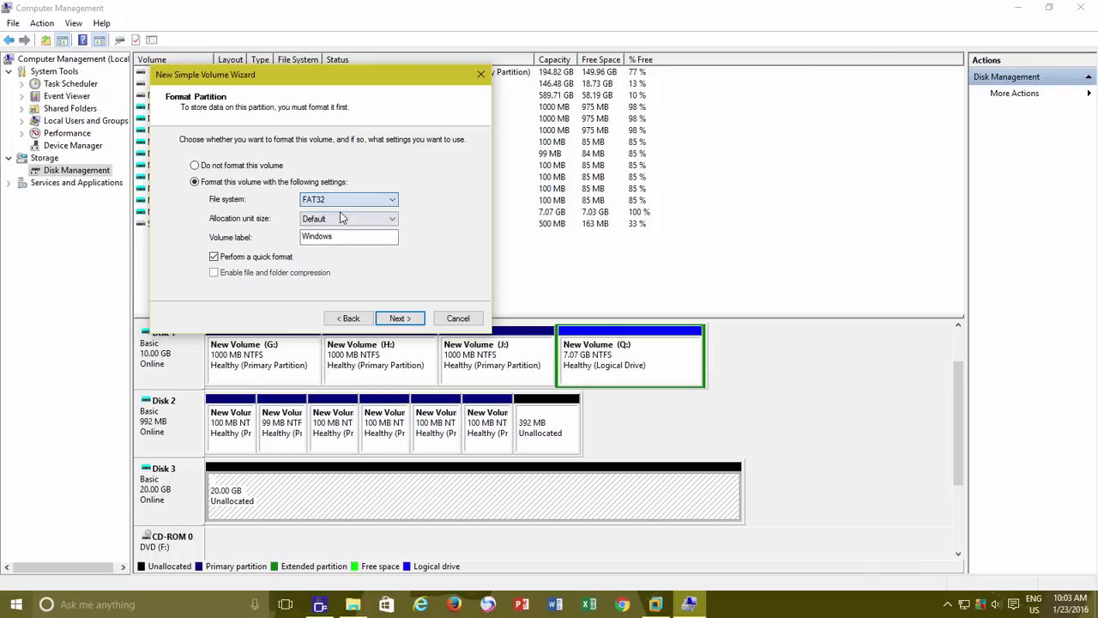
left_click(343, 200)
left_click(340, 221)
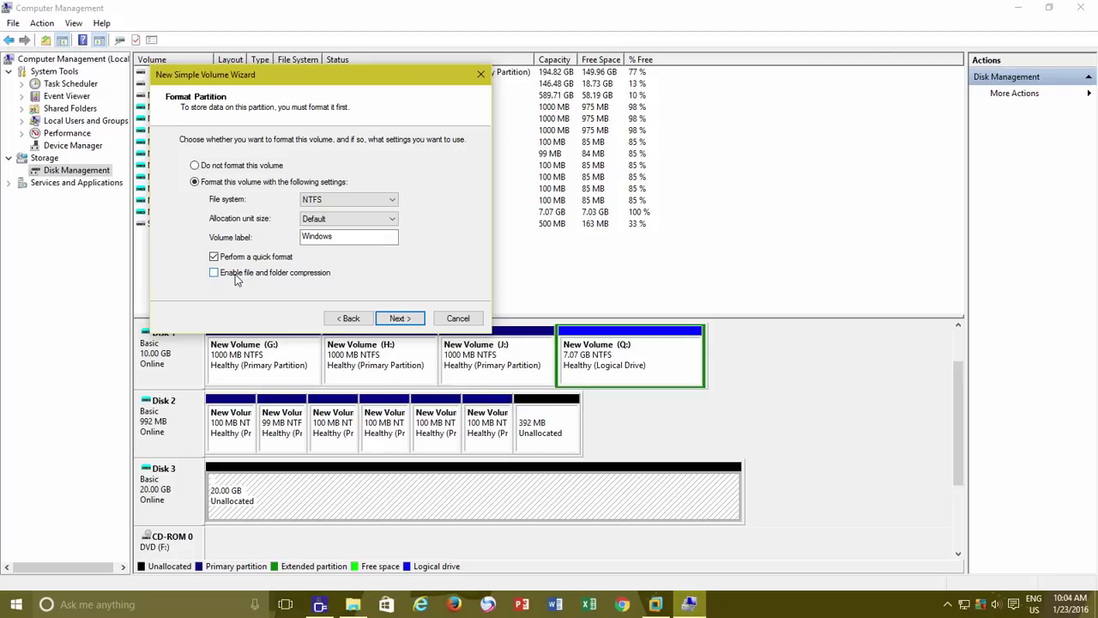
left_click(403, 320)
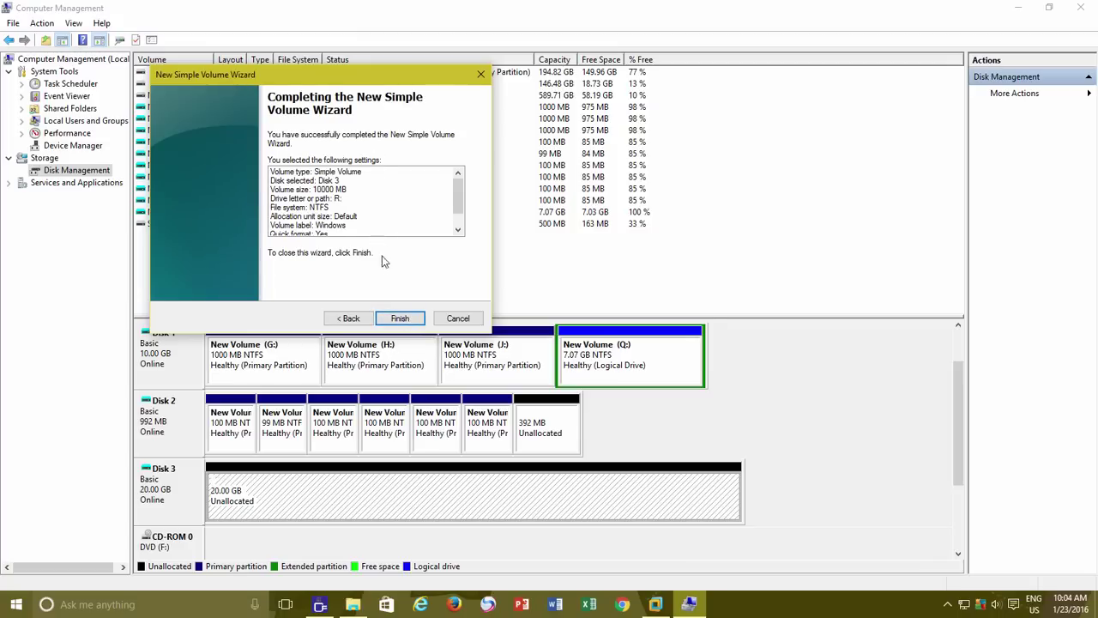
left_click(400, 318)
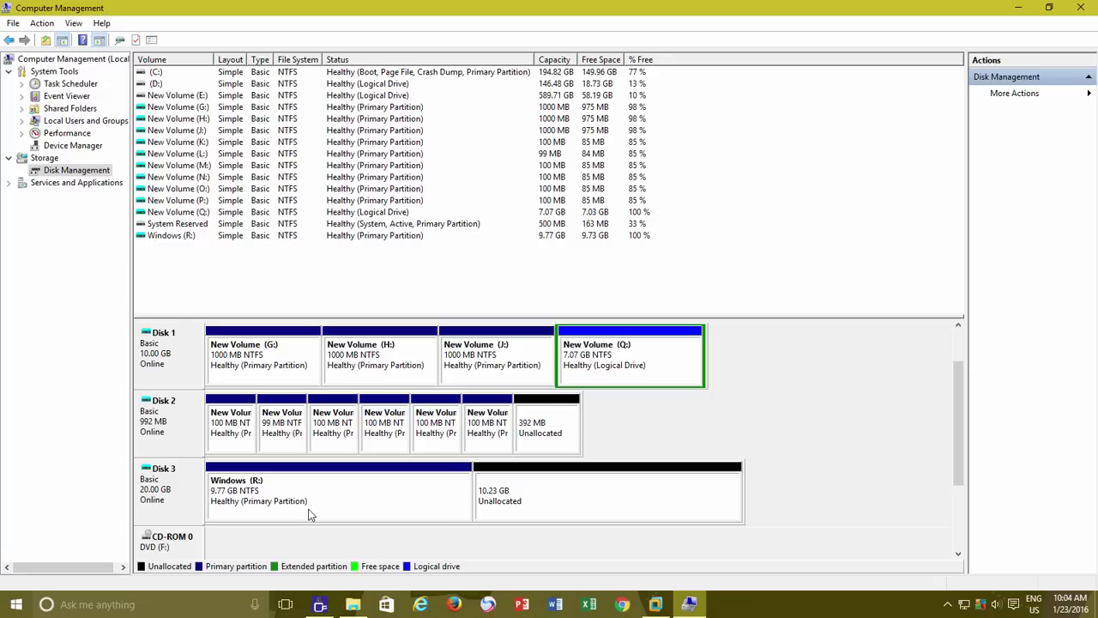
Examine the volume options for Disk 3's remaining unallocated space and compare its layout with the C: partition on Disk 0.
right_click(560, 485)
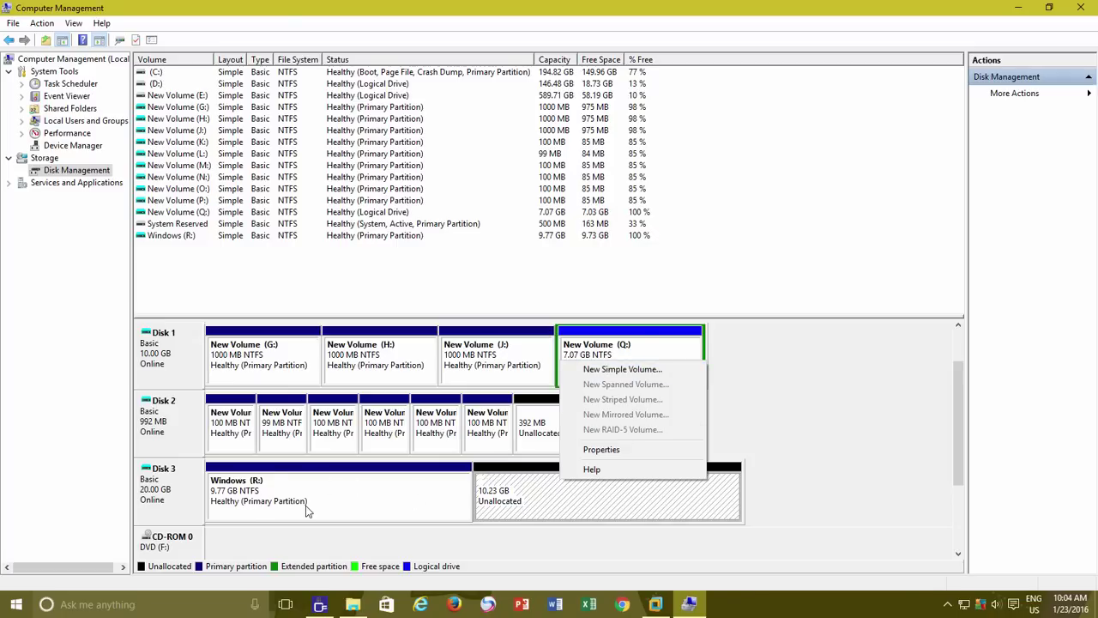
left_click(513, 511)
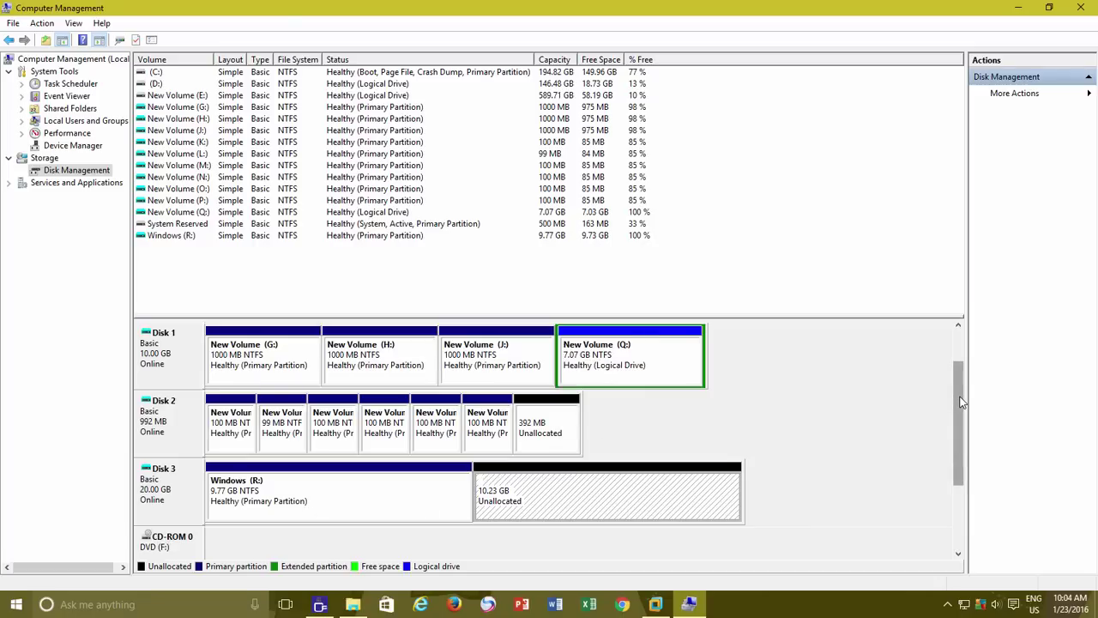
left_click_drag(961, 402, 964, 373)
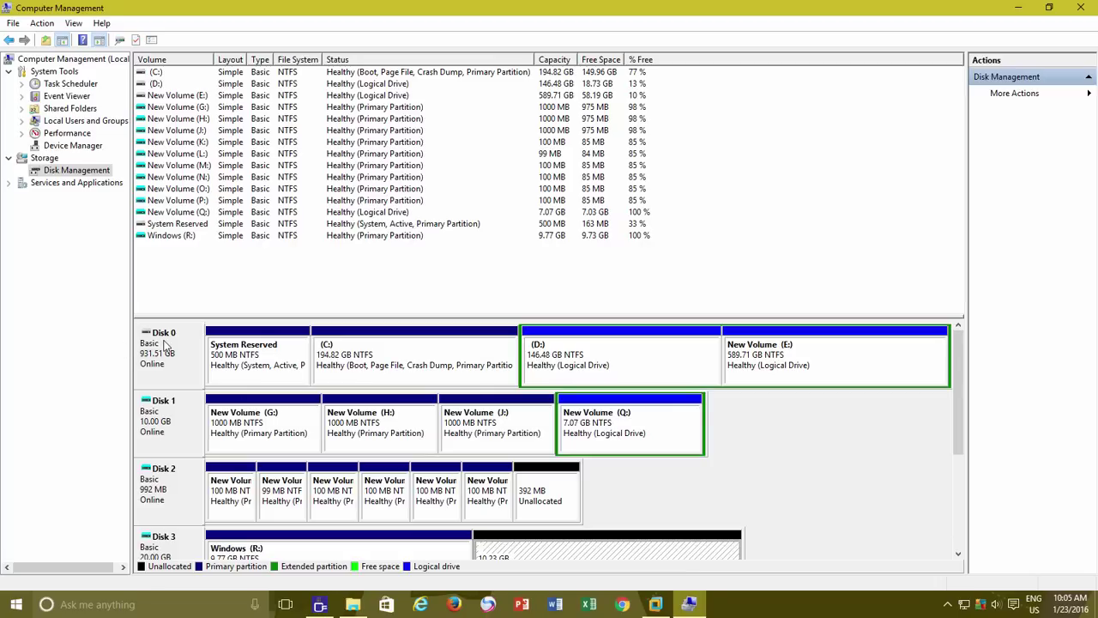
left_click(453, 366)
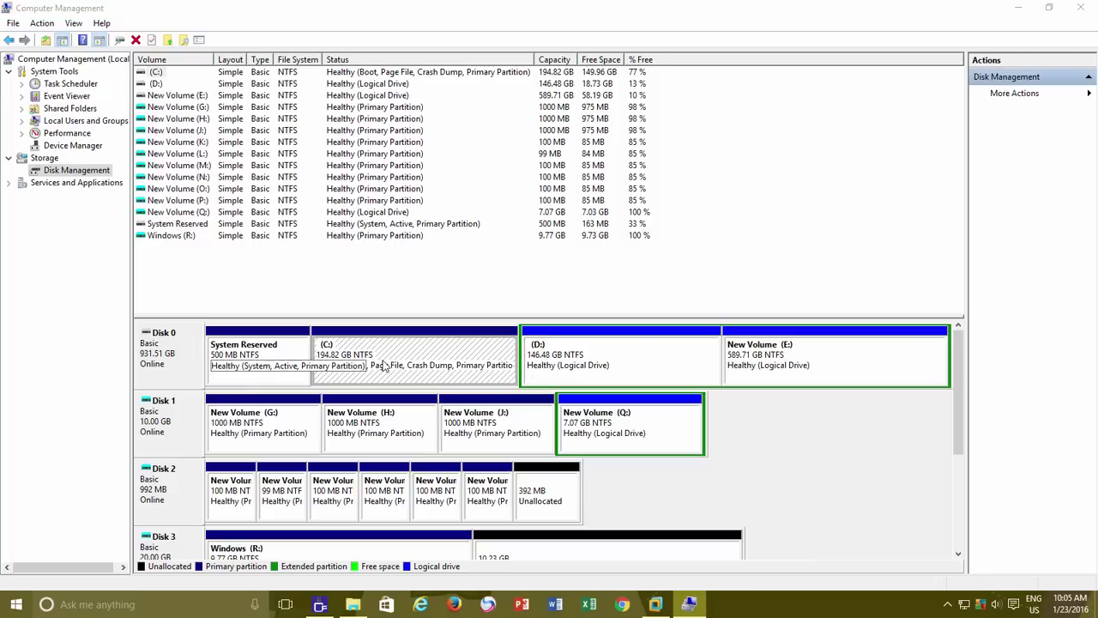
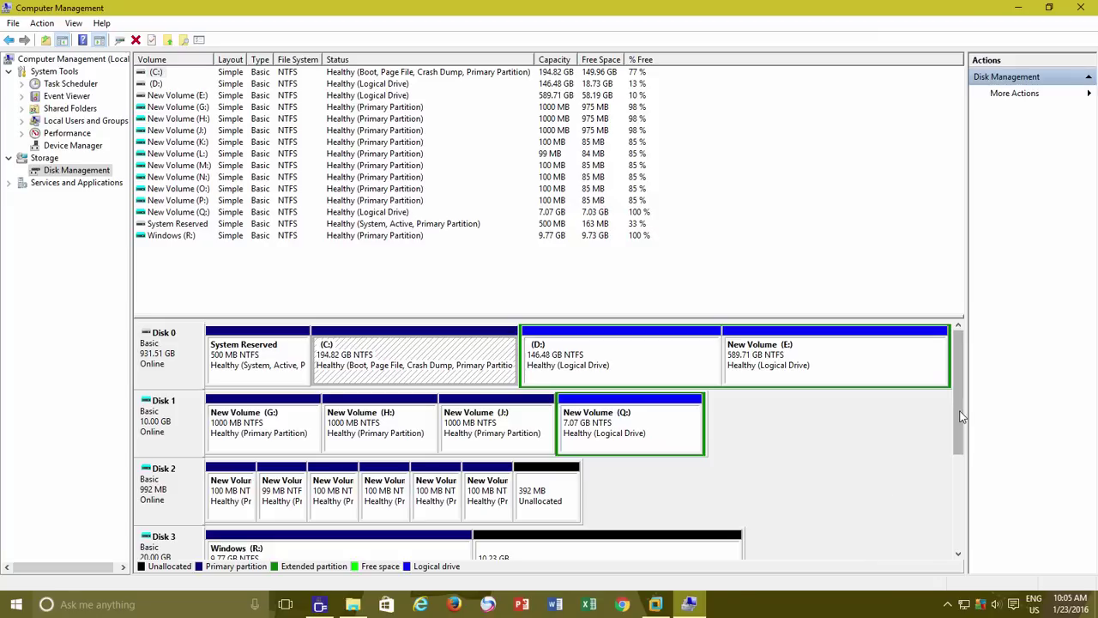
left_click_drag(956, 417, 961, 444)
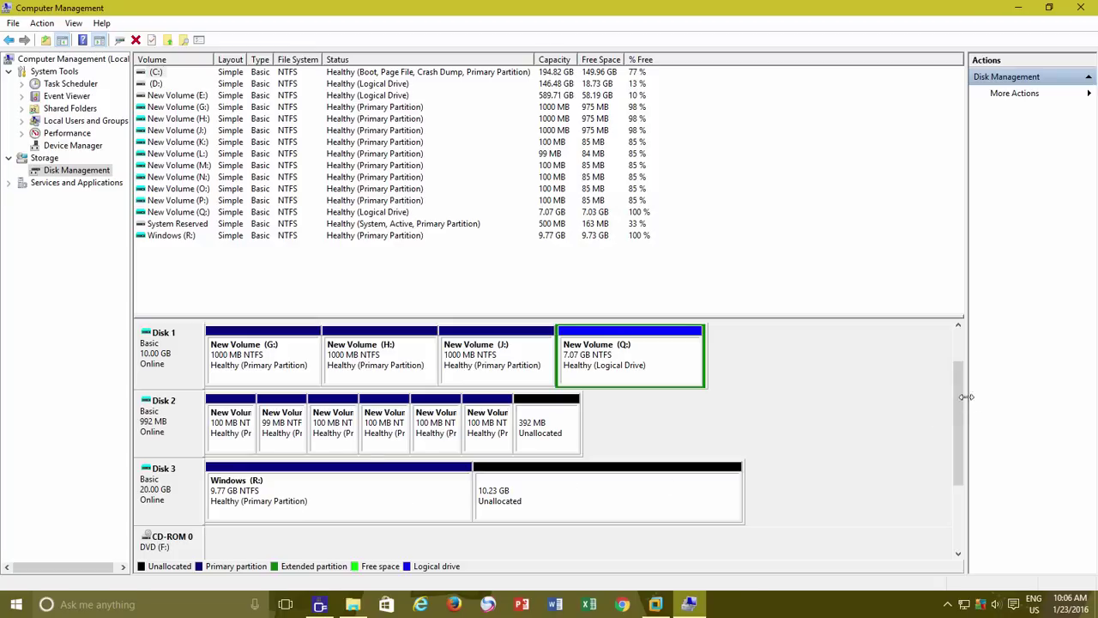
Delete the 1000 MB New Volume (J:) primary partition from Disk 1 and accept erasing its data.
left_click_drag(958, 398, 931, 365)
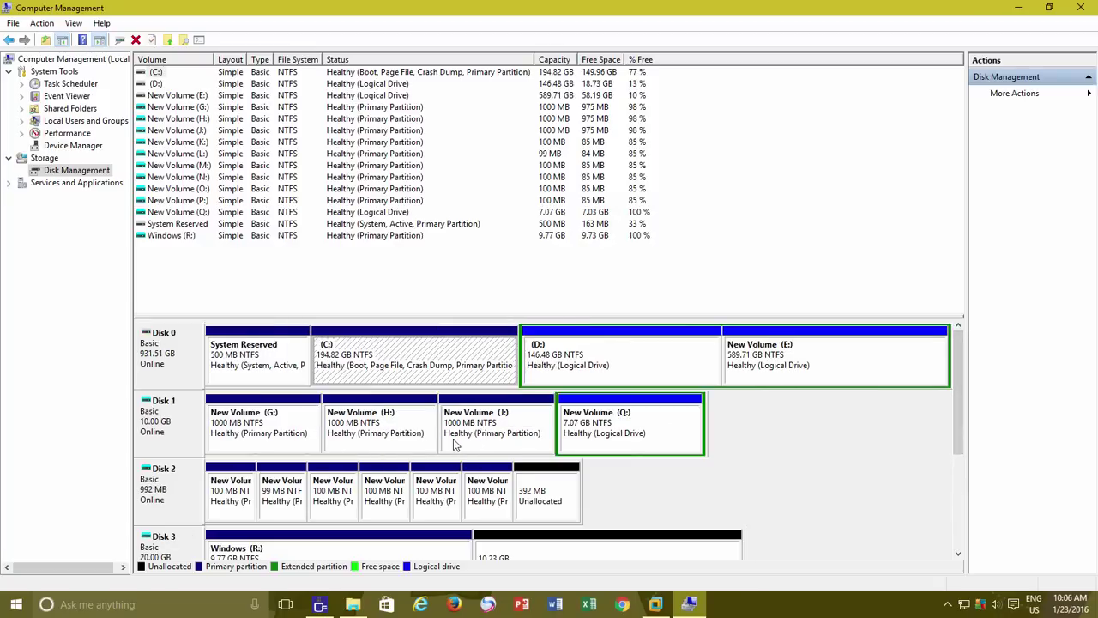
left_click(380, 444)
left_click(480, 441)
left_click(412, 440)
left_click(480, 440)
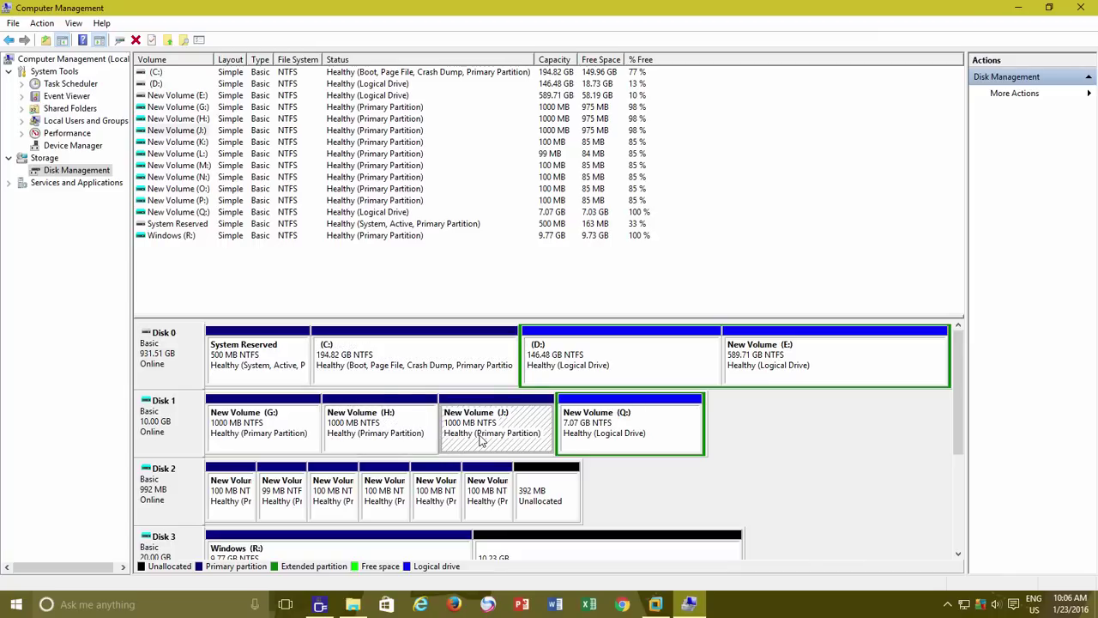
right_click(480, 440)
left_click(549, 374)
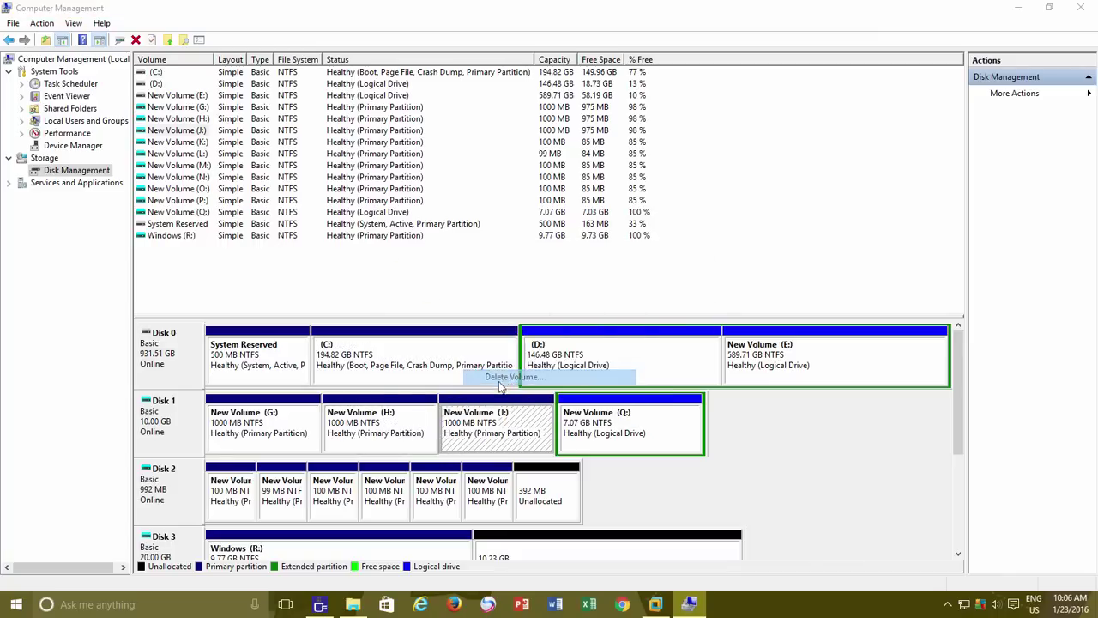
left_click(615, 353)
Delete the 1000 MB New Volume (H:) primary partition from Disk 1 and accept erasing its data.
left_click(385, 415)
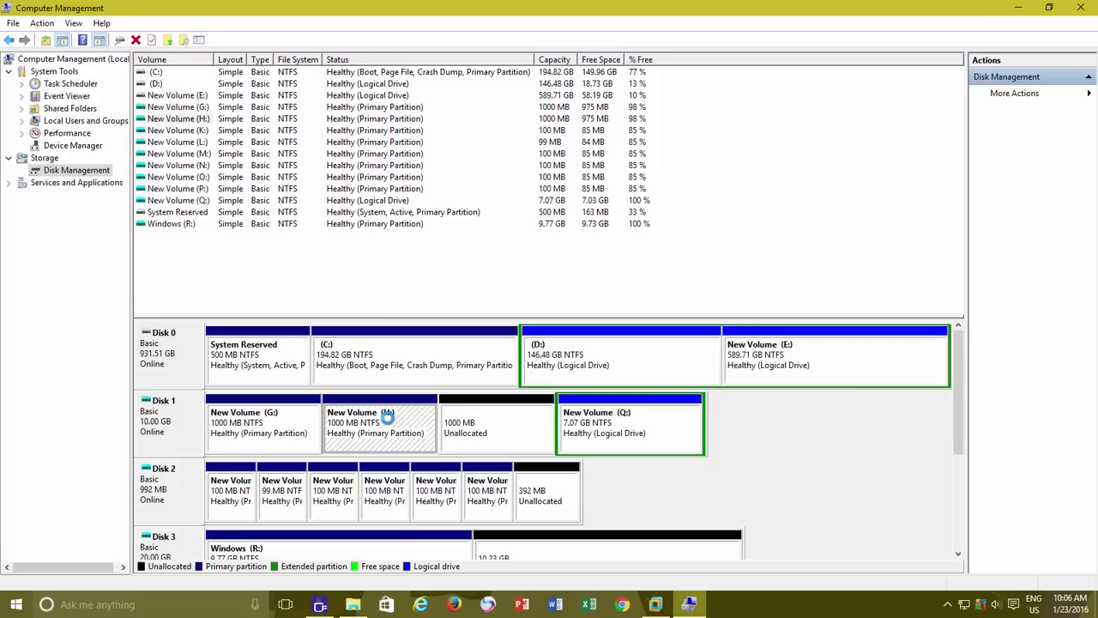
right_click(390, 415)
left_click(480, 367)
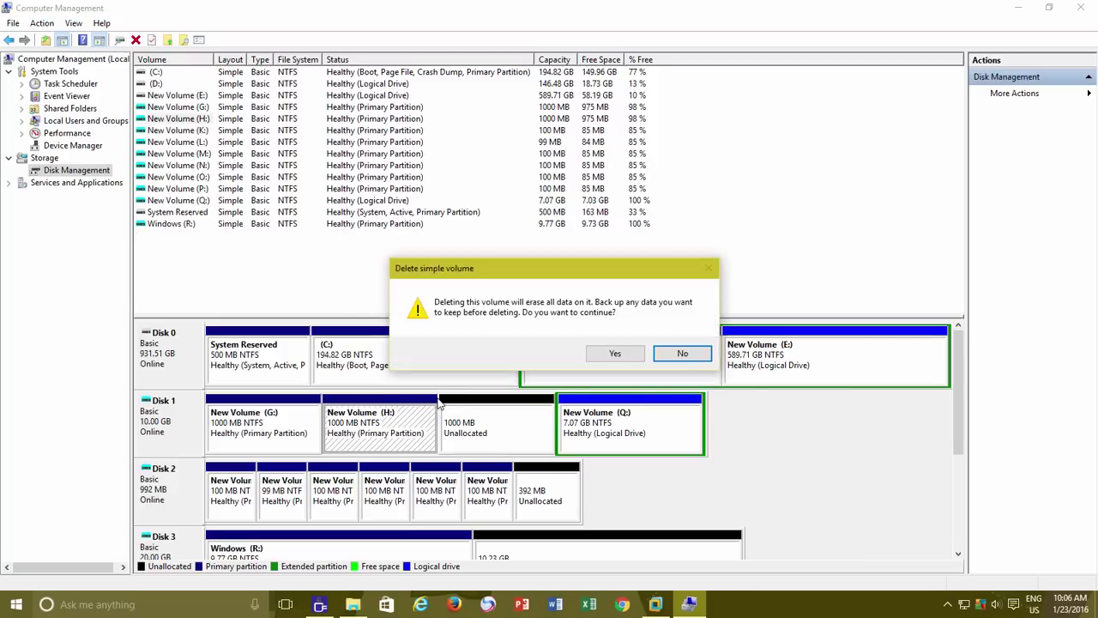
left_click(614, 353)
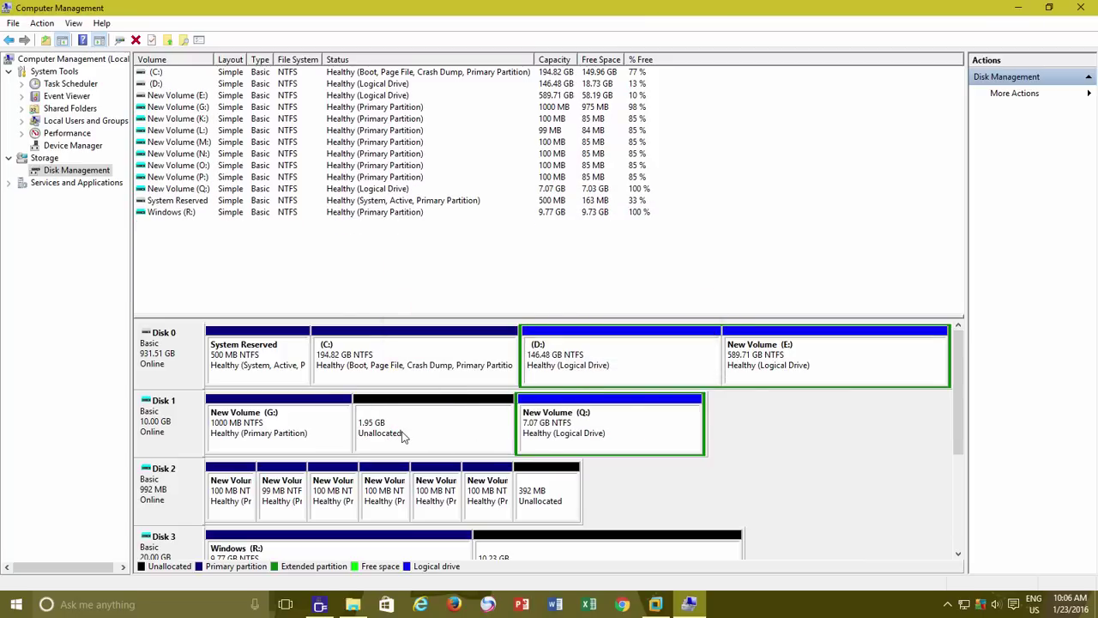
Create a 1999 MB NTFS simple volume with drive letter H: in Disk 1's unallocated space, keeping the default settings.
right_click(403, 426)
left_click(454, 427)
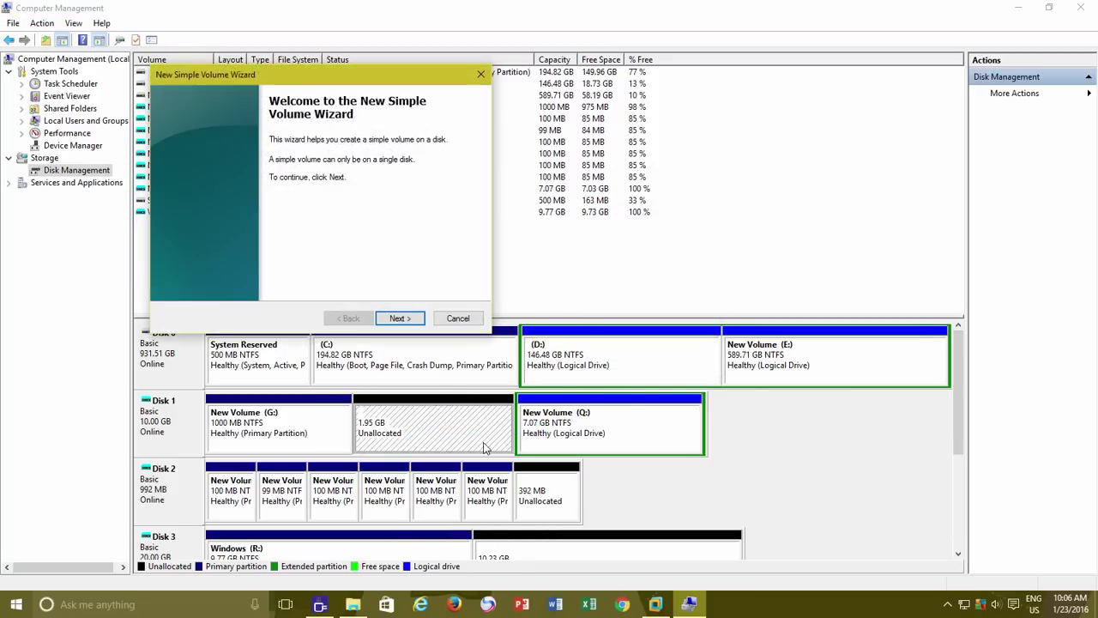
left_click(399, 318)
left_click(399, 318)
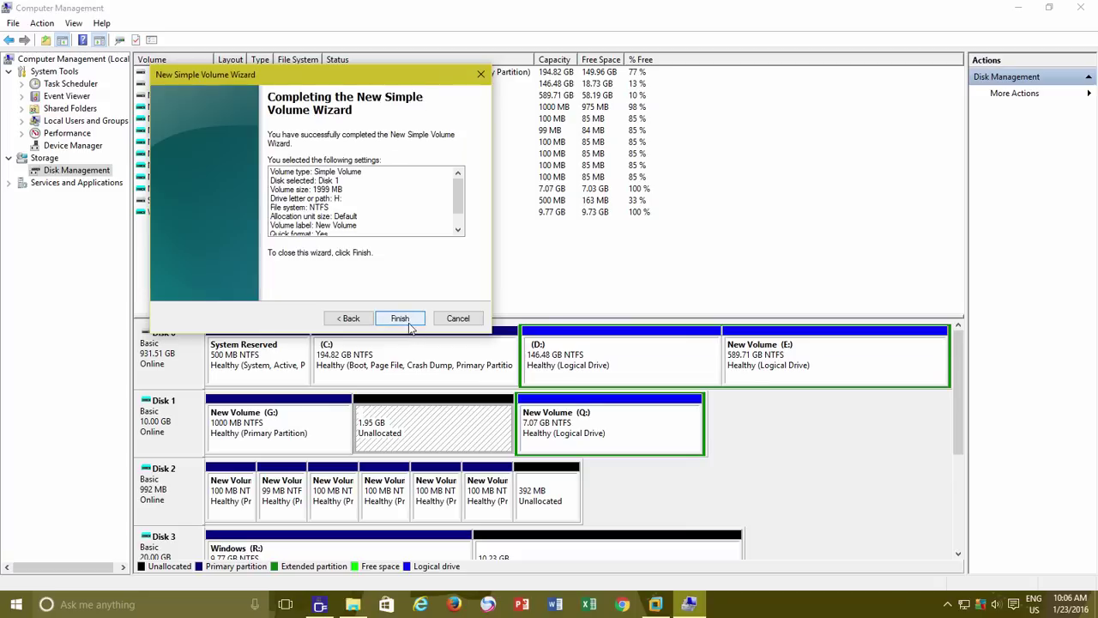
left_click(400, 317)
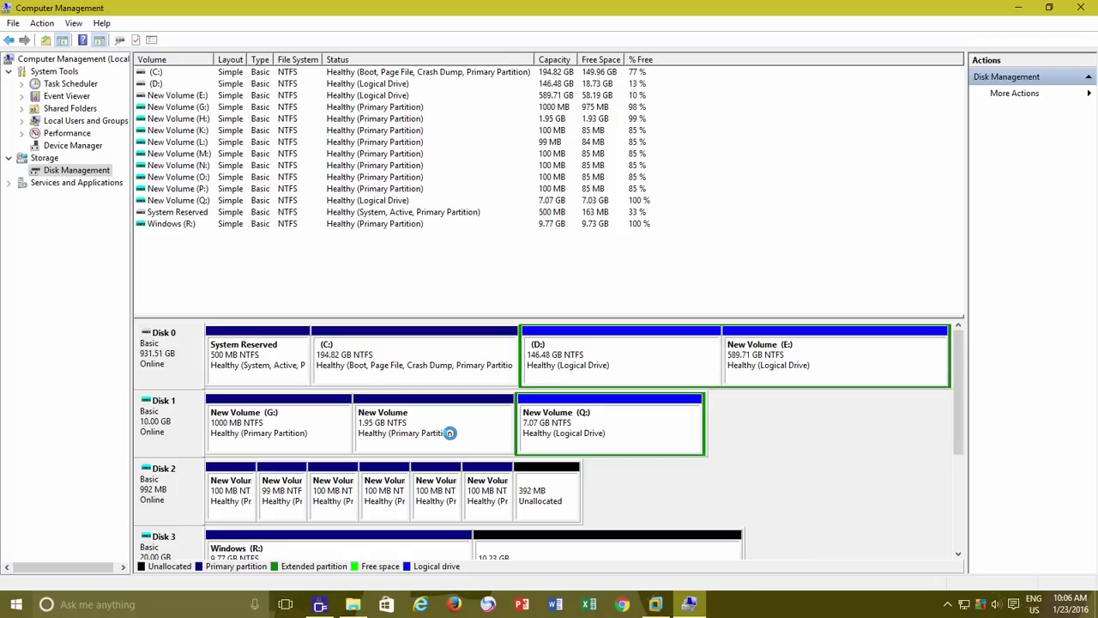
Delete the logical volume New Volume (Q:) on Disk 1 and the extended partition that contained it.
left_click(581, 438)
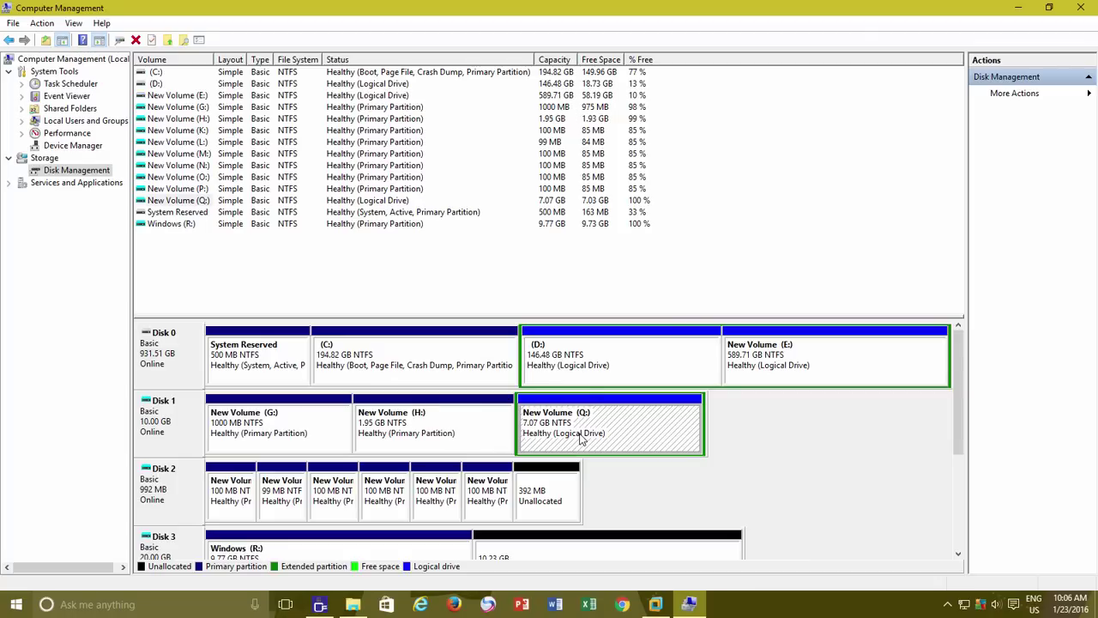
right_click(553, 419)
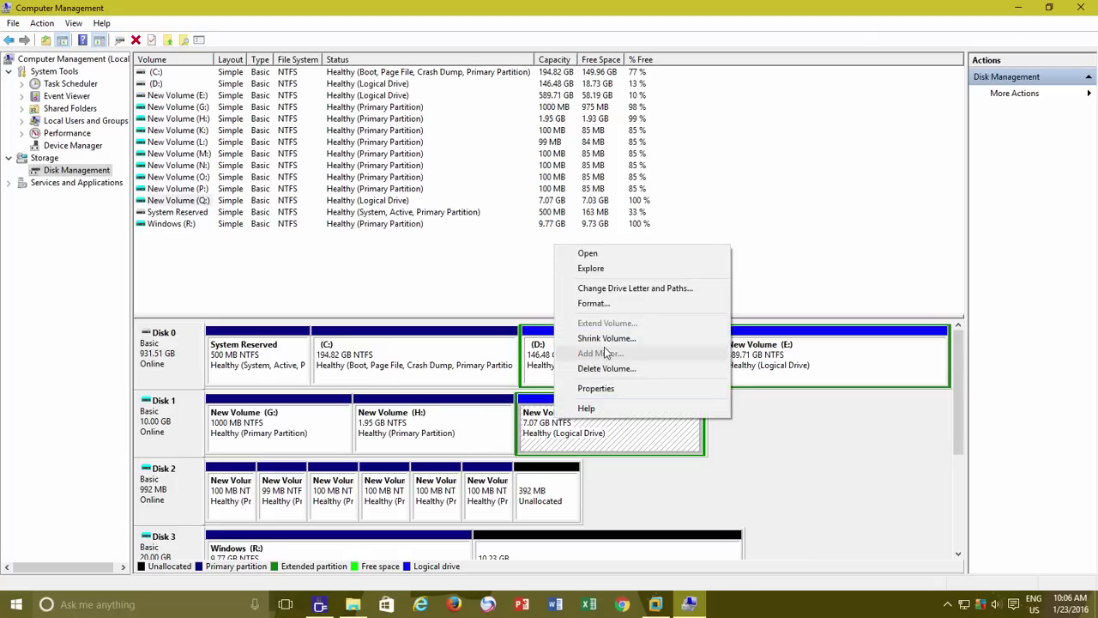
left_click(639, 368)
left_click(623, 353)
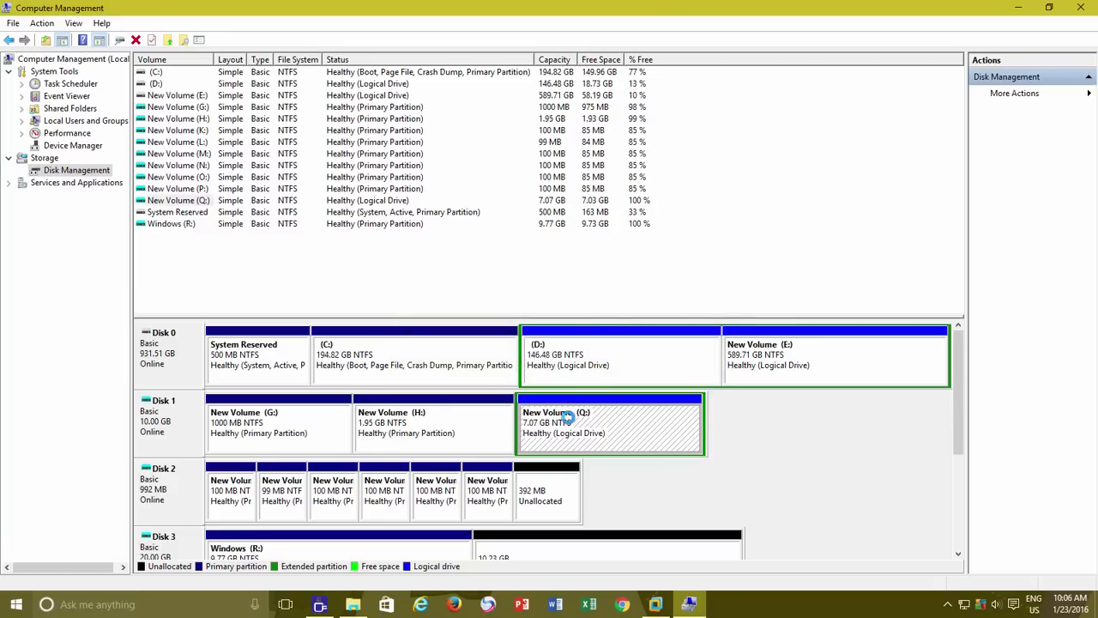
right_click(567, 419)
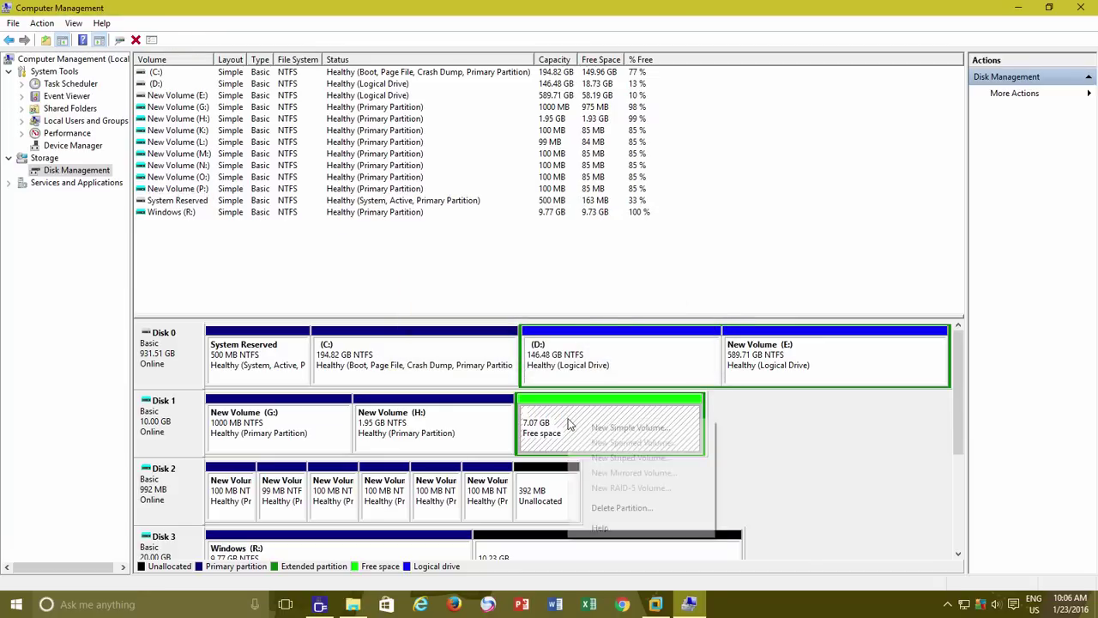
left_click(621, 507)
left_click(611, 354)
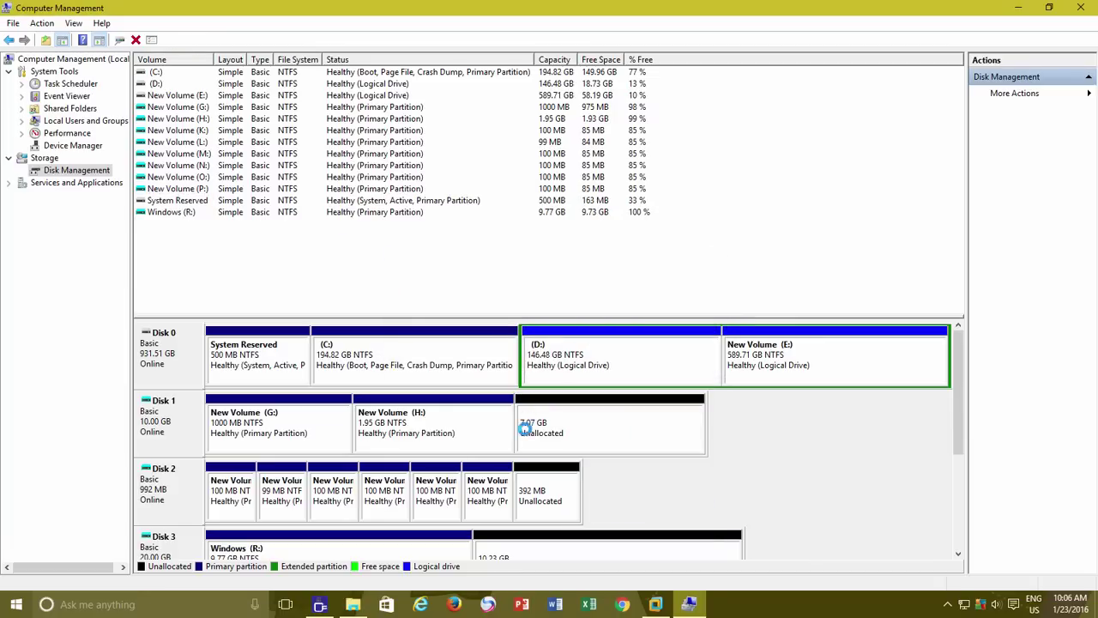
Delete the 1.95 GB New Volume (H:) from Disk 1, leaving only New Volume (G:) on that disk.
right_click(452, 433)
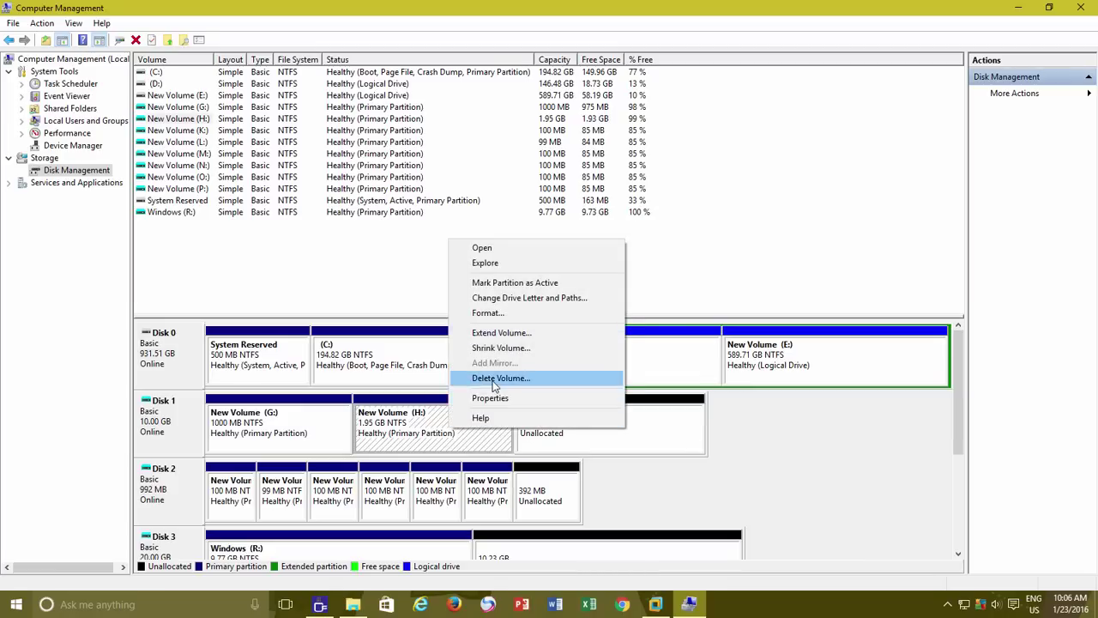
left_click(489, 378)
left_click(610, 353)
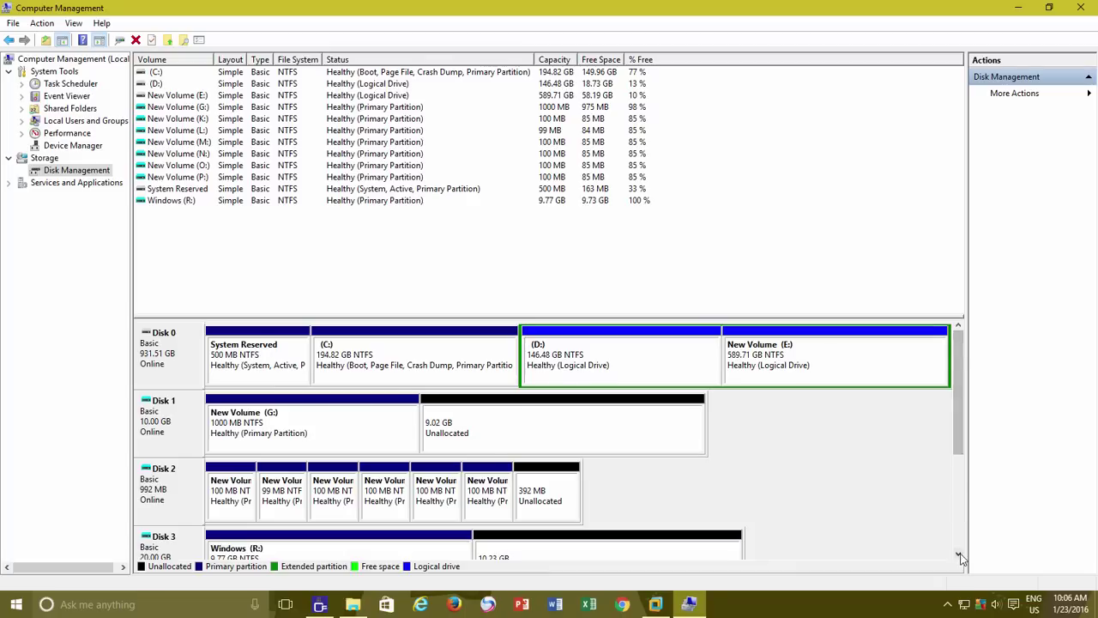
Shrink New Volume (H:) on Disk 1 by 5000 MB.
scroll(959, 481, "down", 1)
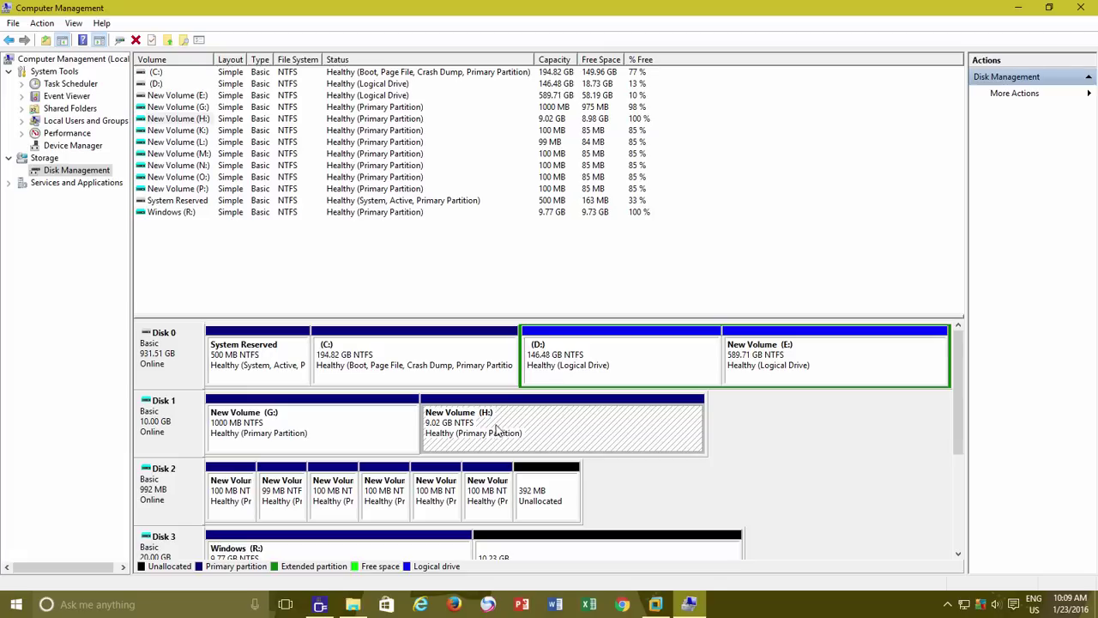
right_click(491, 414)
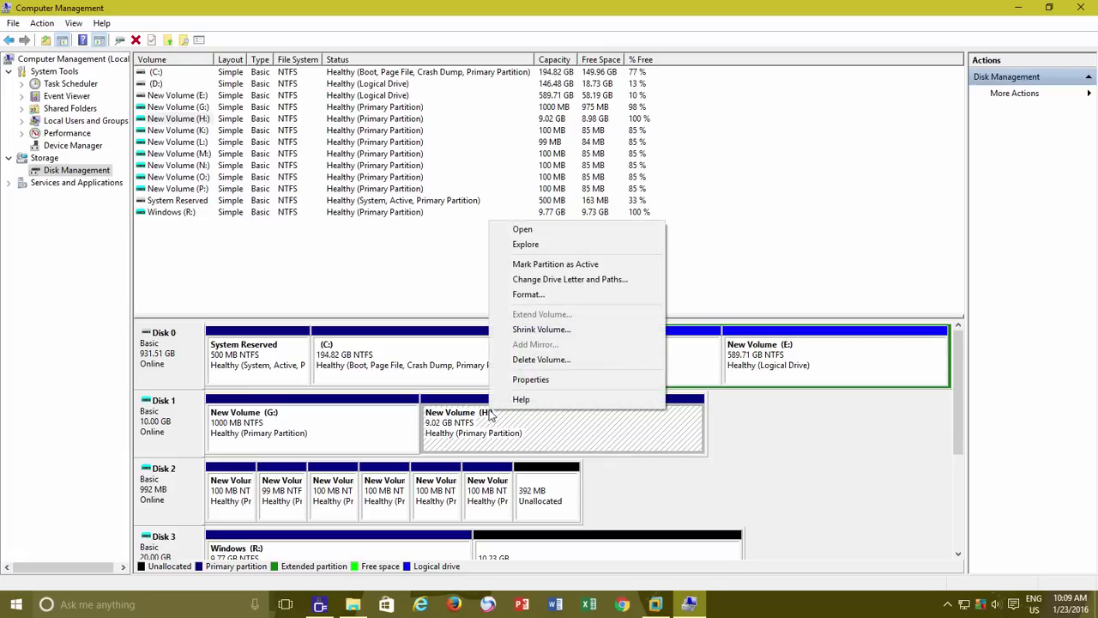
left_click(547, 329)
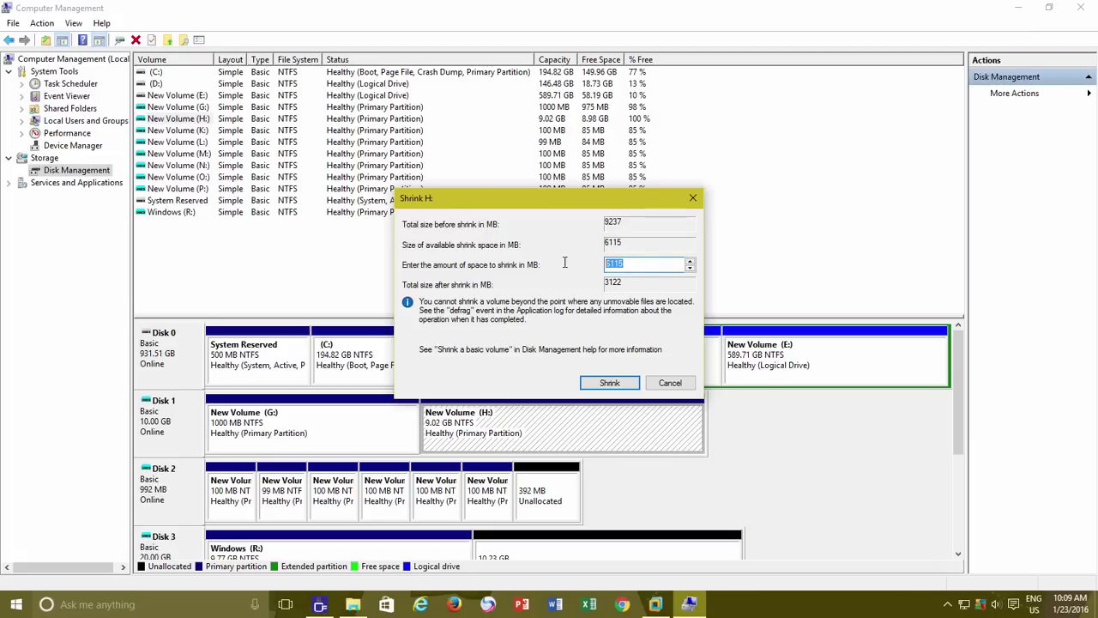
type("5000")
left_click(611, 383)
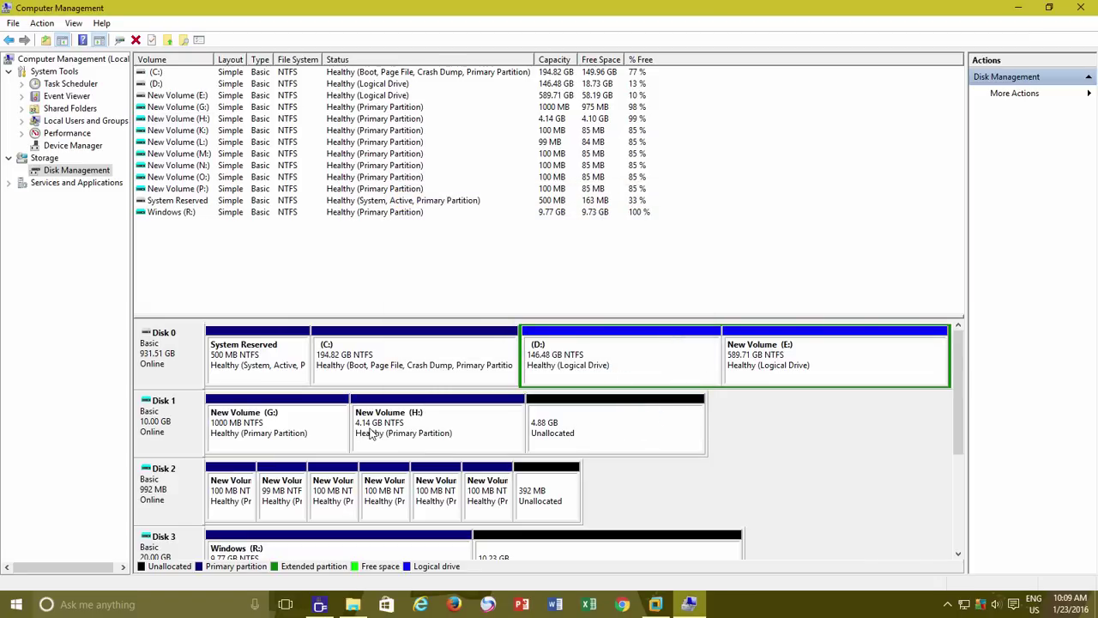
Create a 5000 MB NTFS simple volume in Disk 1's unallocated space with drive letter J: and the default settings.
right_click(563, 422)
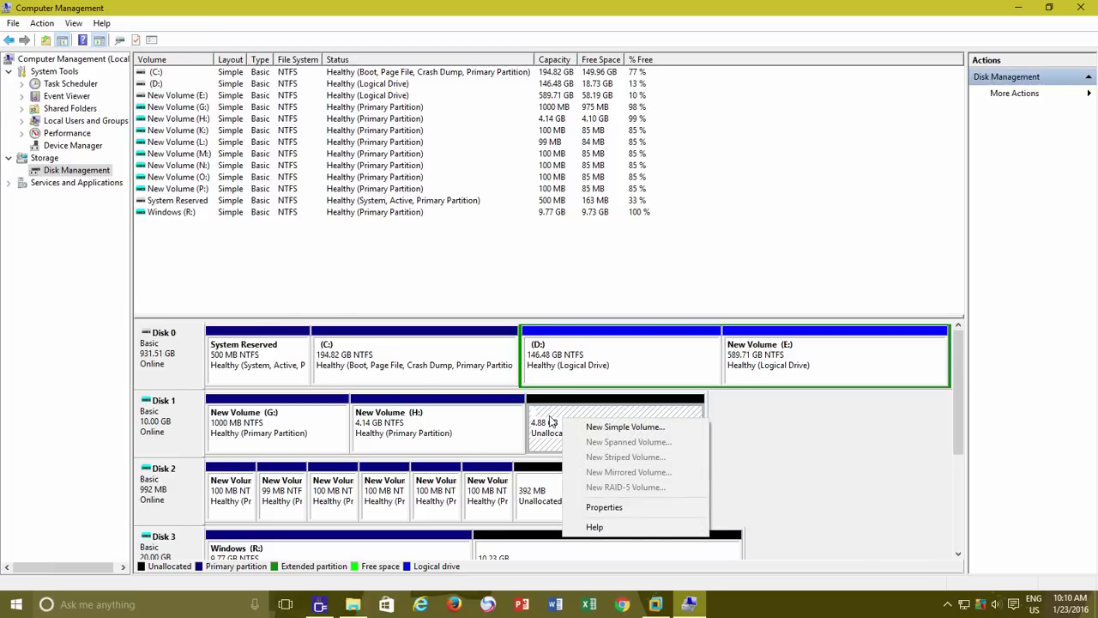
left_click(598, 426)
left_click(408, 318)
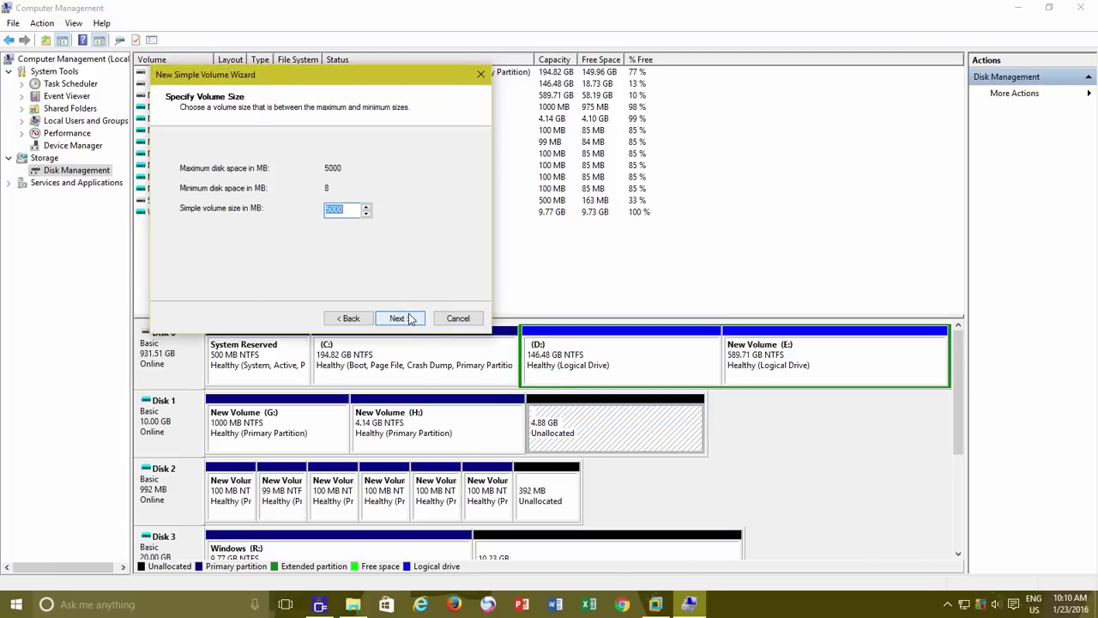
left_click(408, 318)
left_click(409, 319)
left_click(408, 319)
left_click(408, 318)
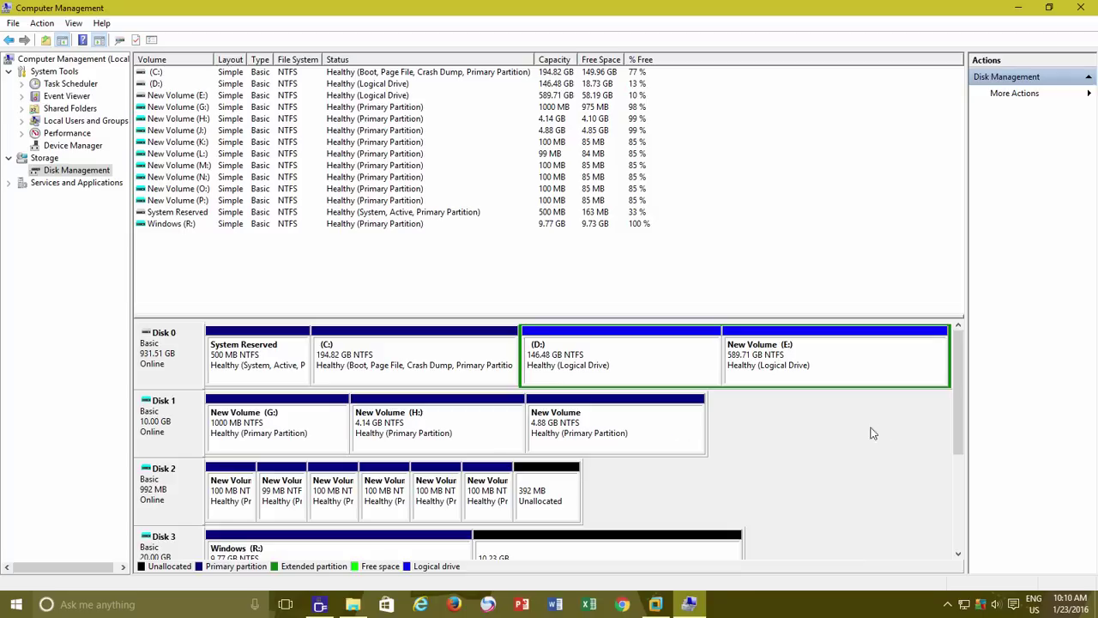
Extend the Windows (R:) volume on Disk 3 by 10477 MB, using all of the disk's unallocated space.
left_click_drag(961, 409, 963, 446)
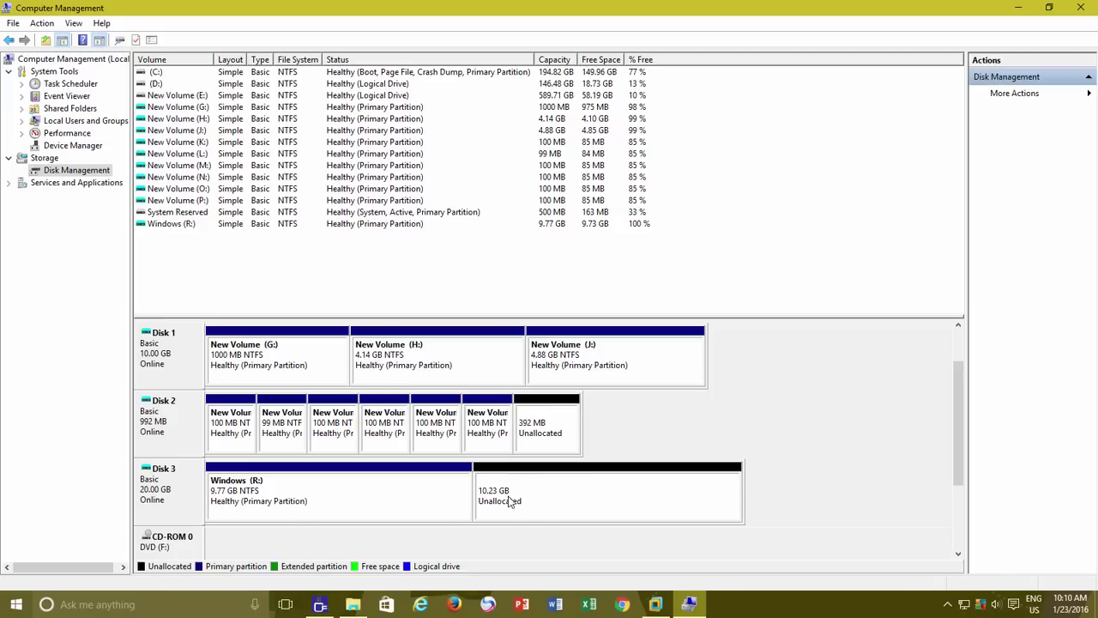
right_click(221, 504)
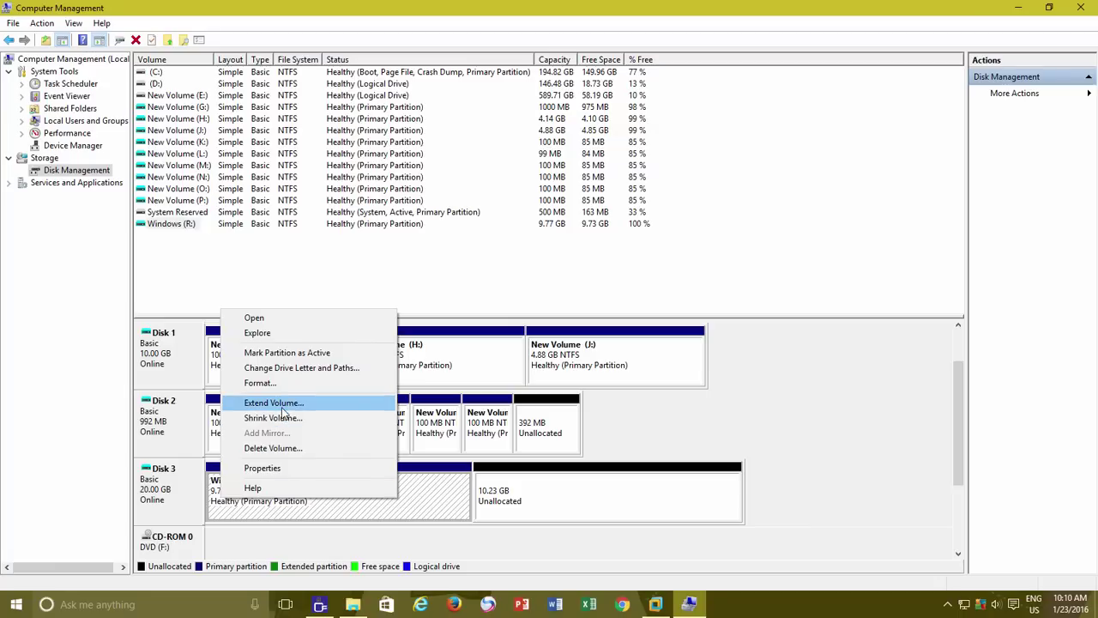
right_click(624, 361)
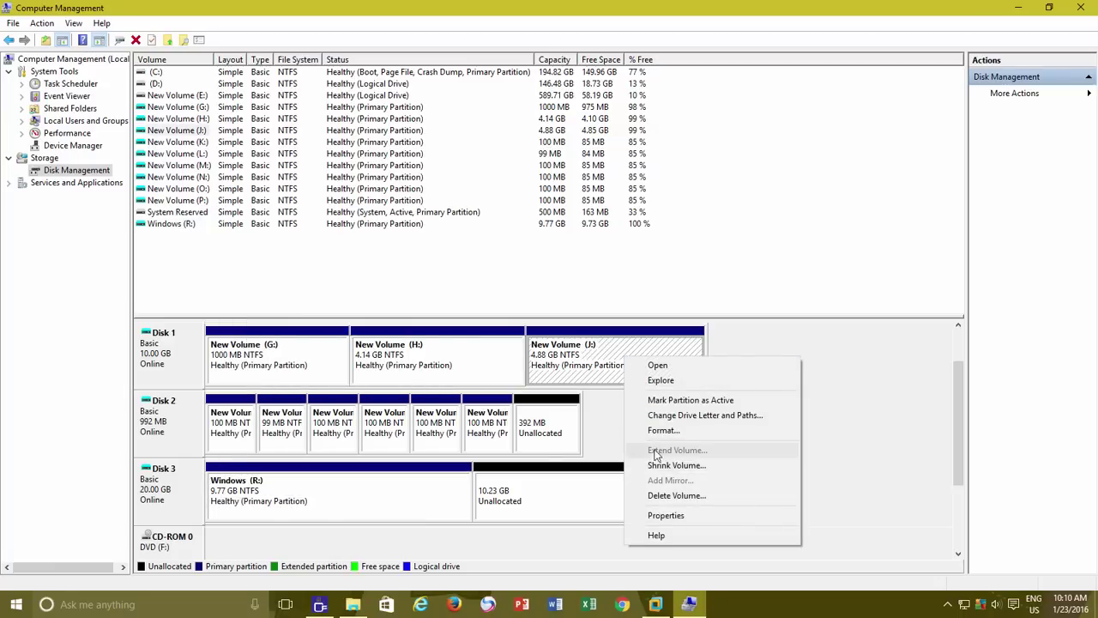
left_click(264, 486)
right_click(263, 487)
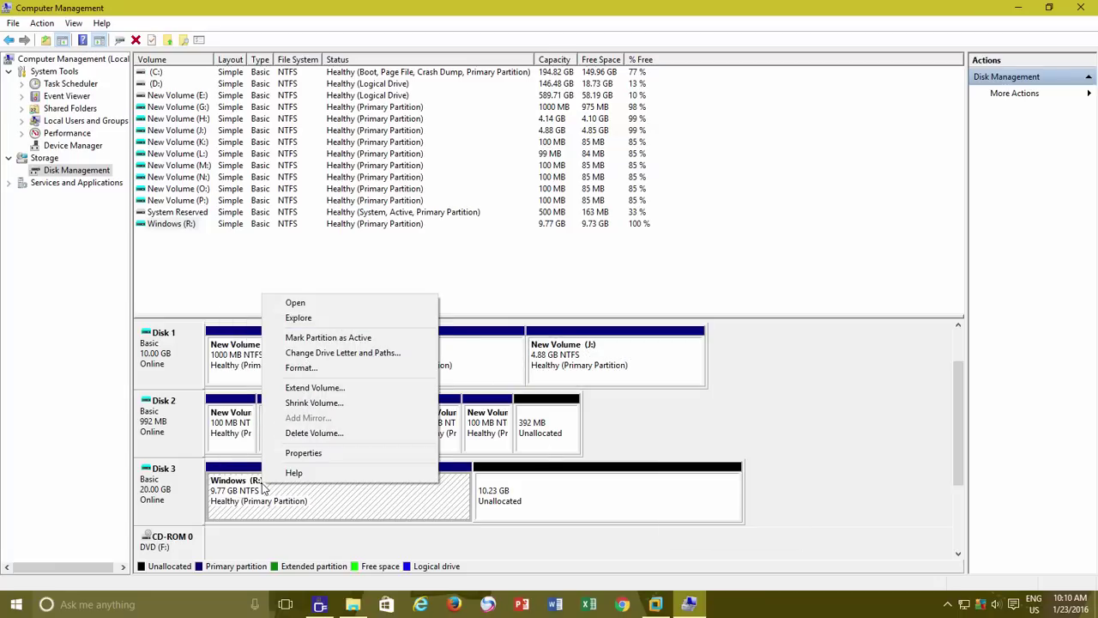
left_click(307, 390)
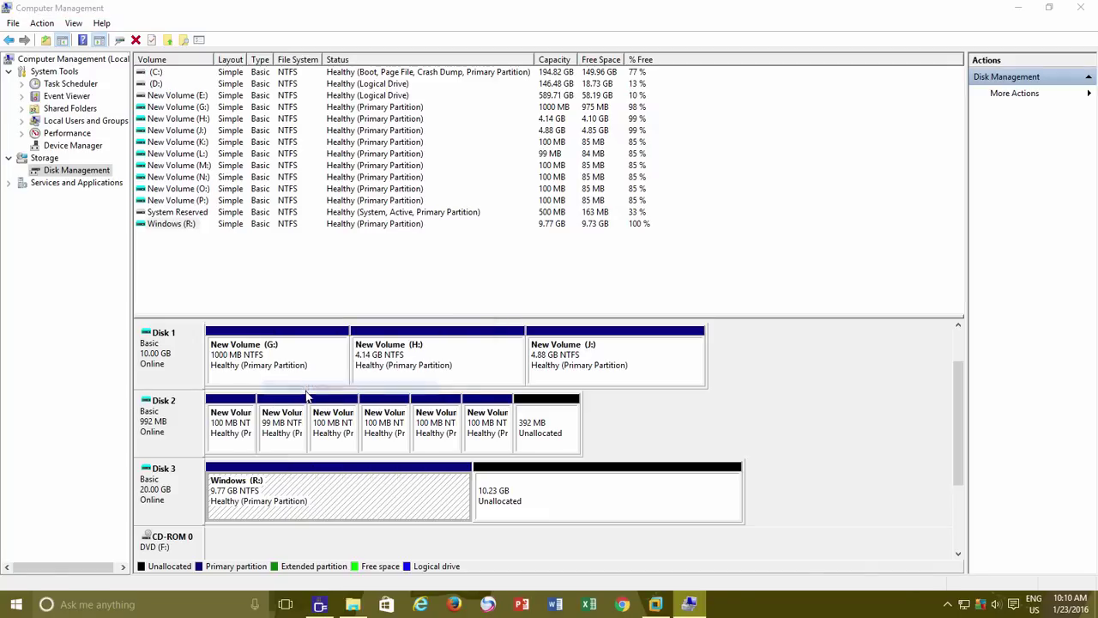
left_click(400, 329)
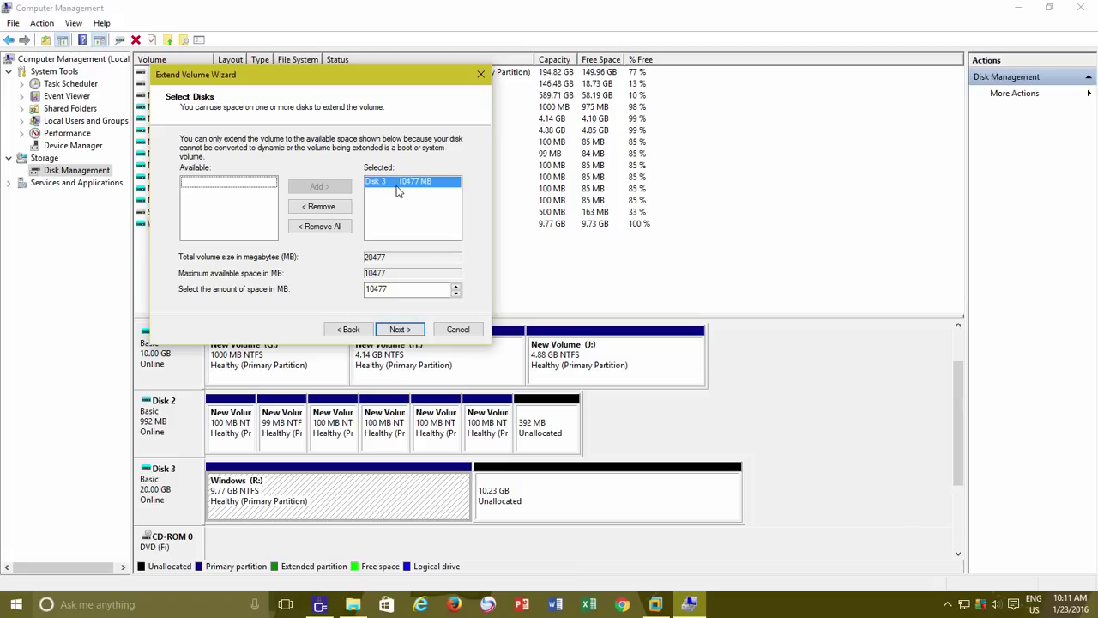
left_click(399, 329)
left_click(399, 331)
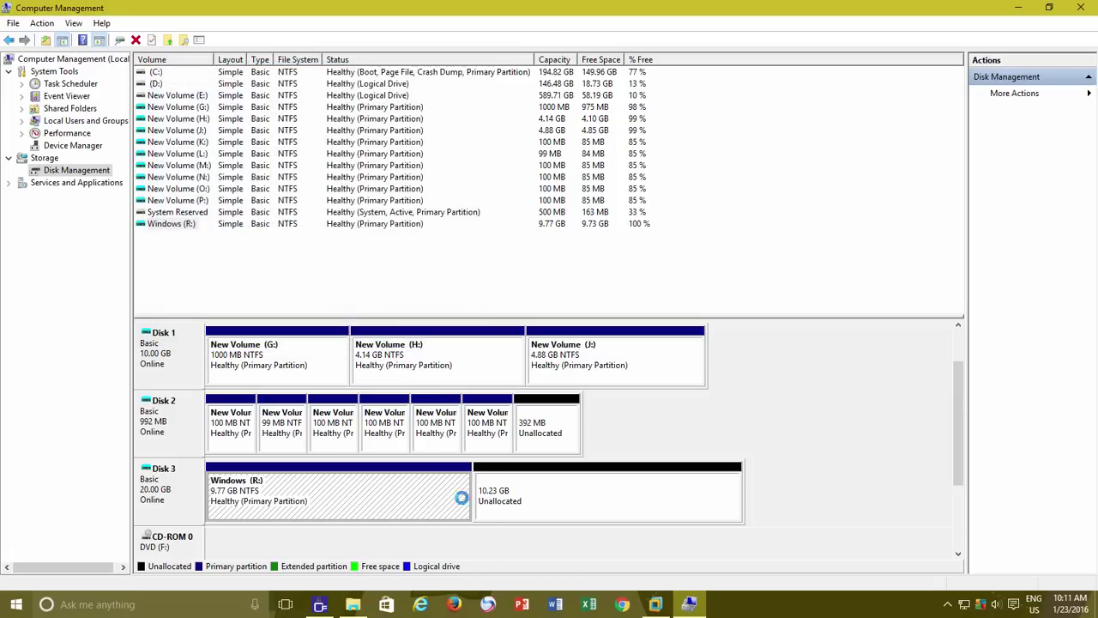